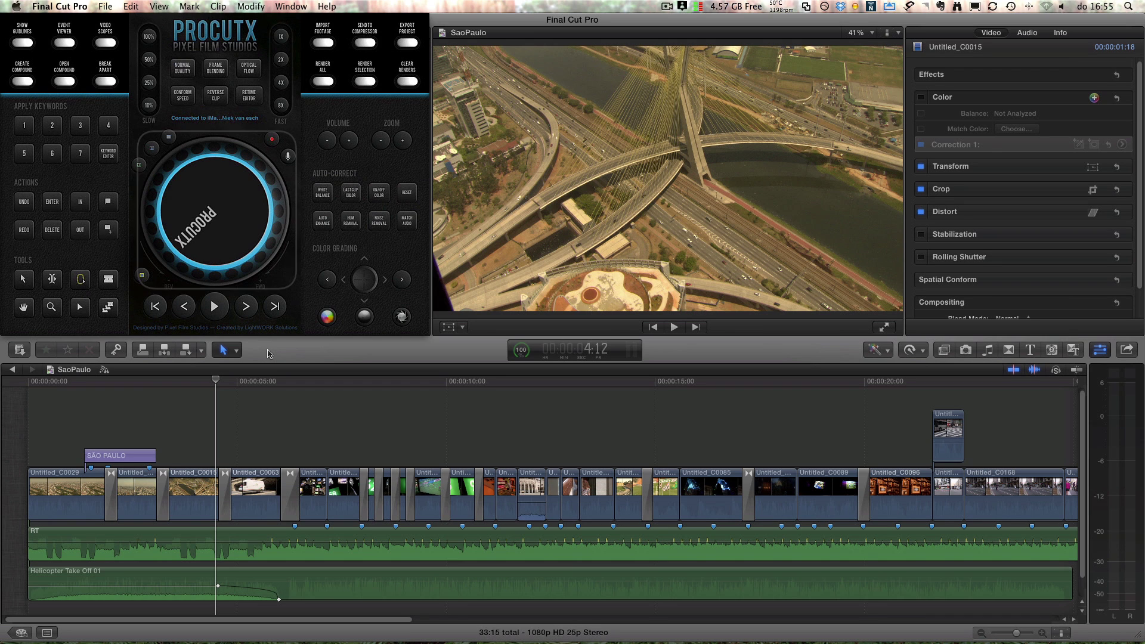
Step: Scrub the playhead back and forth frame by frame over the bridge clip Untitled_C0015
key(Left)
key(Left)
key(Left)
key(Left)
key(Left)
key(Left)
key(Left)
key(Left)
key(Left)
key(Left)
key(Left)
key(Left)
key(Left)
key(Left)
key(Left)
key(Left)
key(Left)
key(Left)
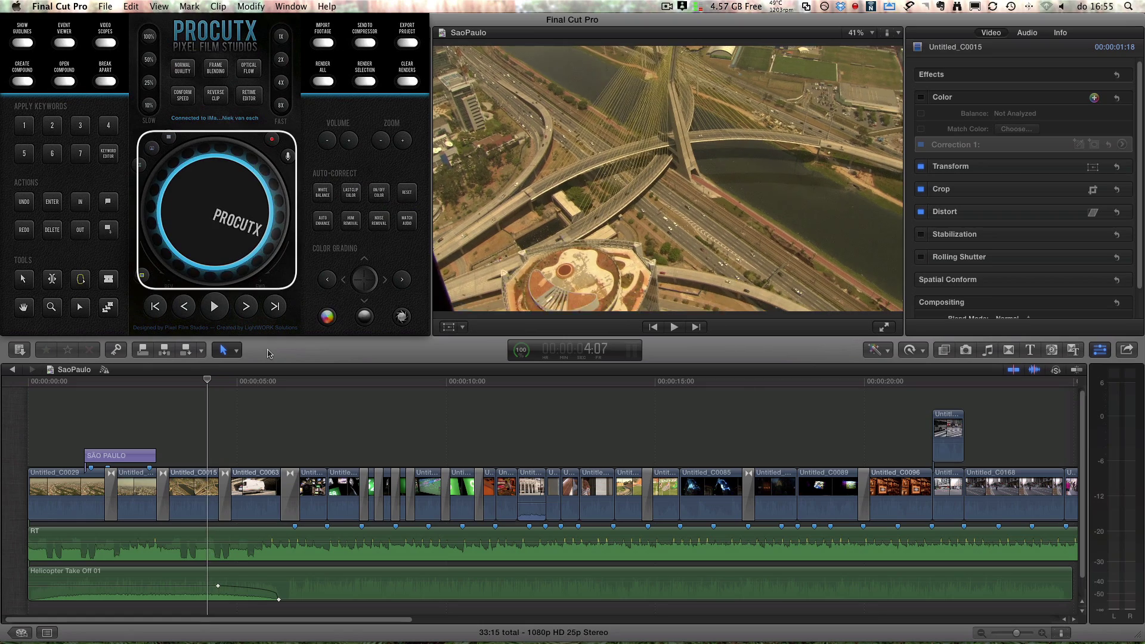
key(Right)
key(Right)
key(Right)
key(Right)
key(Right)
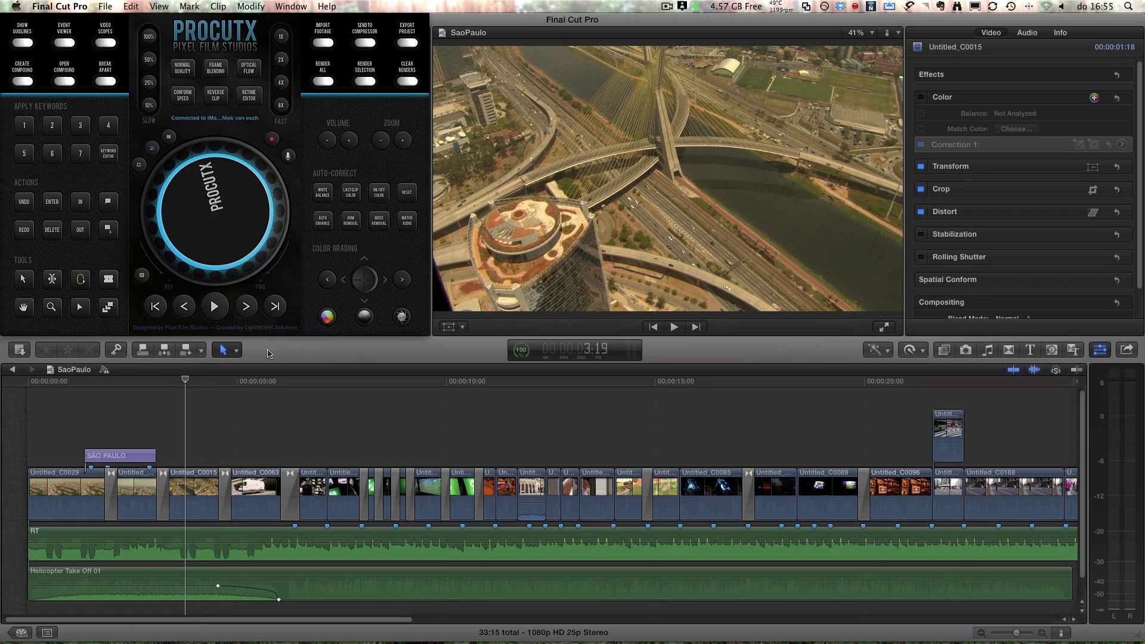
key(Right)
key(Right)
key(Right)
key(Right)
key(Right)
key(Right)
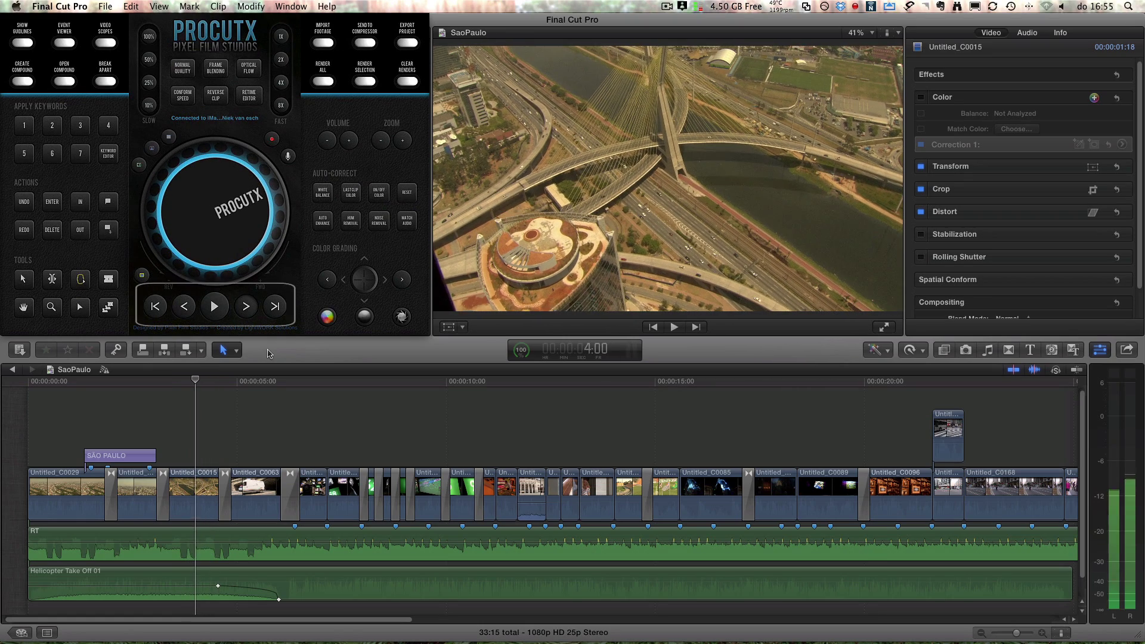
key(Left)
key(Left)
key(Left)
key(Left)
key(Left)
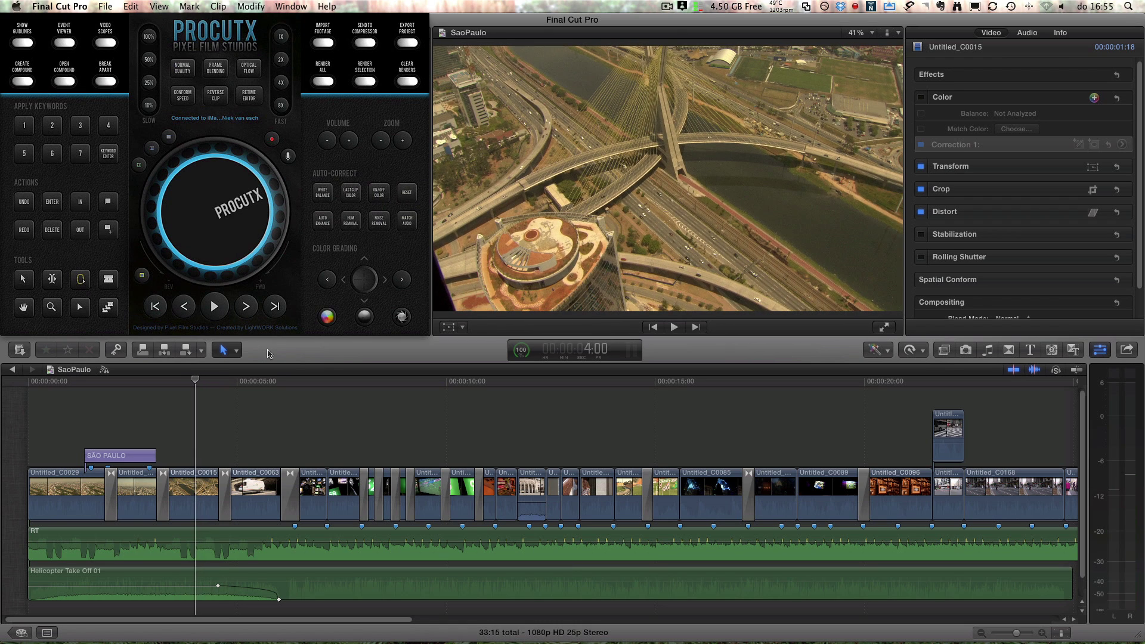
Step: Jump the playhead across the following edit points and scrub forward to 8:01 in the green scoreboard clips
key(Down)
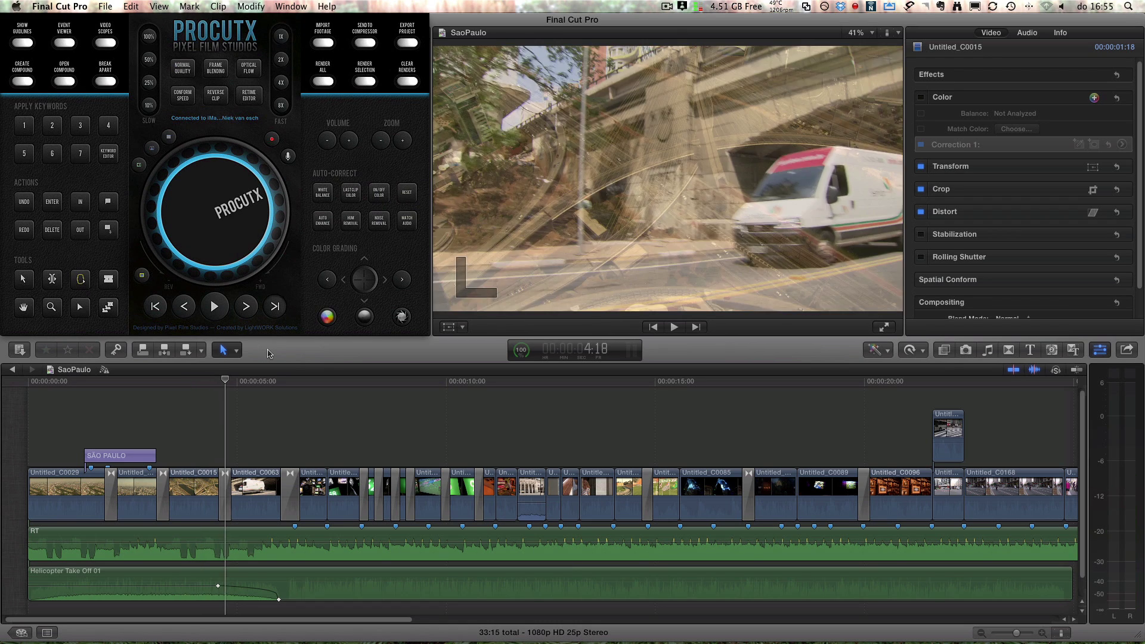
key(Down)
key(Down)
key(Right)
key(Right)
key(Right)
key(Right)
key(Right)
key(Right)
key(Right)
key(Right)
key(Right)
key(Right)
key(Right)
key(Right)
key(Right)
key(Right)
key(Right)
key(Right)
key(Right)
key(Right)
key(Right)
key(Right)
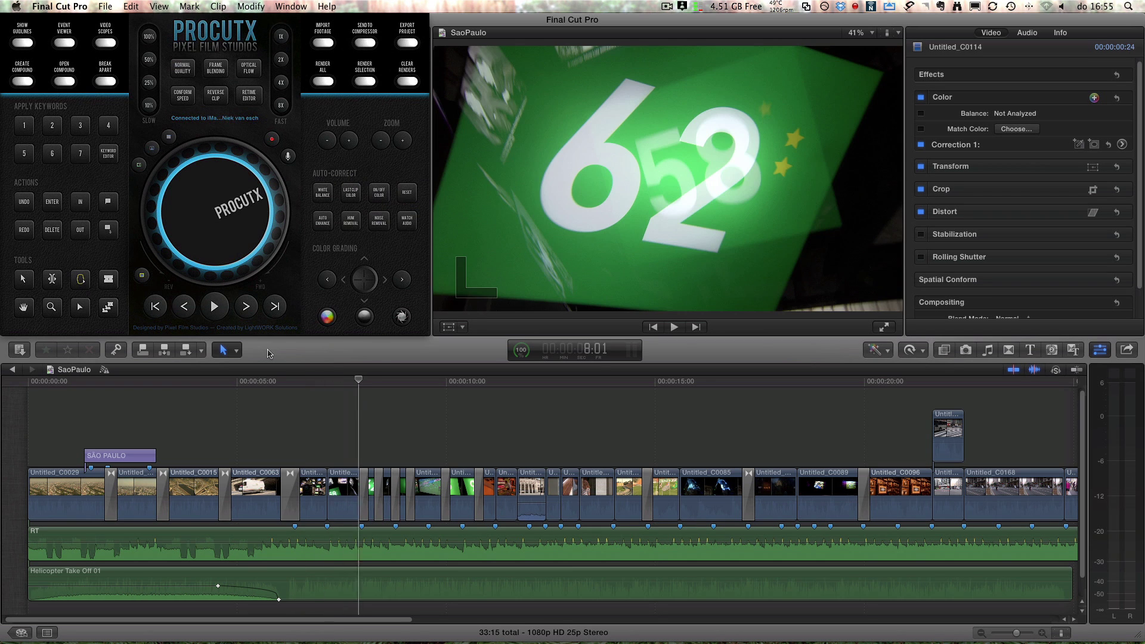
Step: Scrub back through the edited clips and park the playhead at 3:15 in the bridge clip
key(Left)
key(Left)
key(Left)
key(Left)
key(Left)
key(Left)
key(Left)
key(Left)
key(Left)
key(Left)
key(Left)
key(Left)
key(Left)
key(Left)
key(Left)
key(Left)
key(Left)
key(Left)
key(Left)
key(Left)
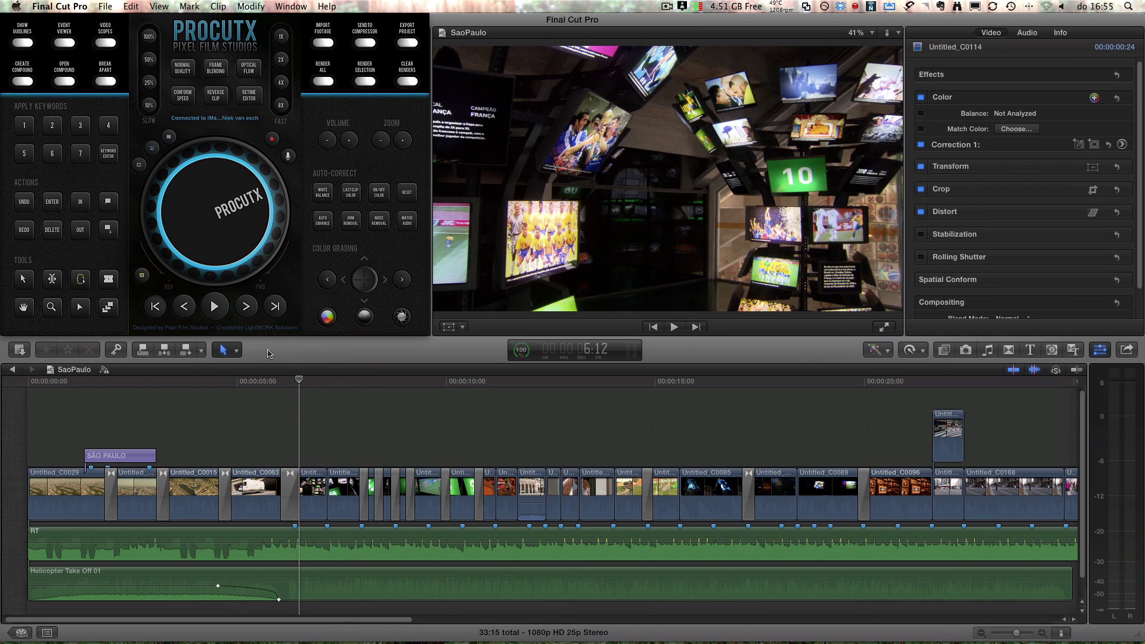
key(Left)
key(Left)
key(Left)
key(Left)
key(Left)
key(Left)
key(Left)
key(Left)
key(Left)
key(Left)
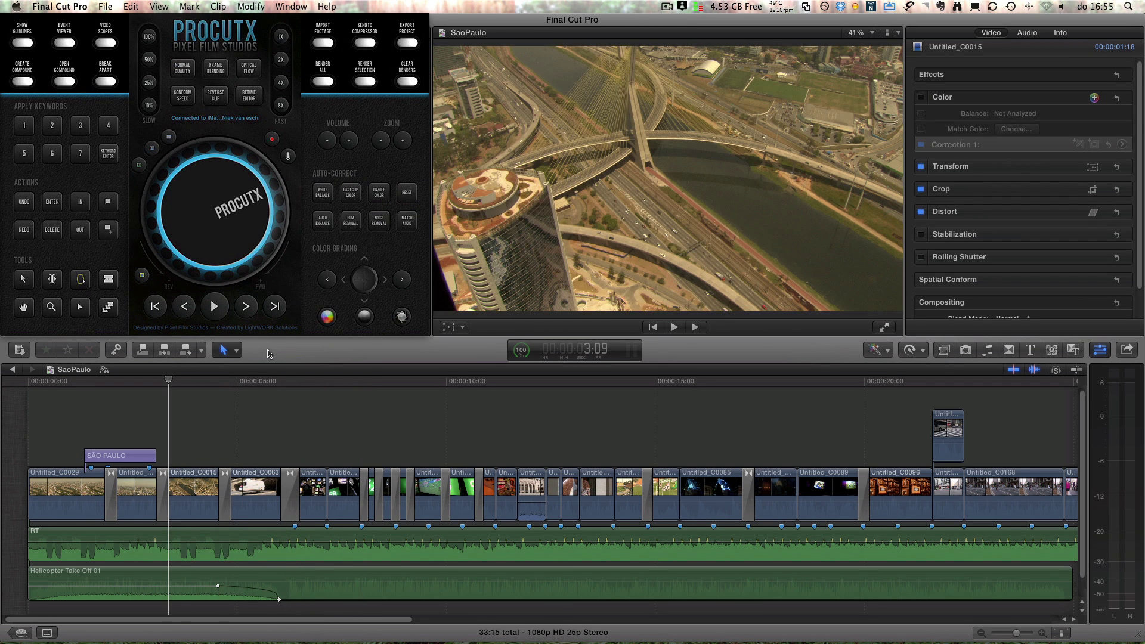
key(Right)
key(Right)
key(Right)
key(Right)
key(Right)
key(Right)
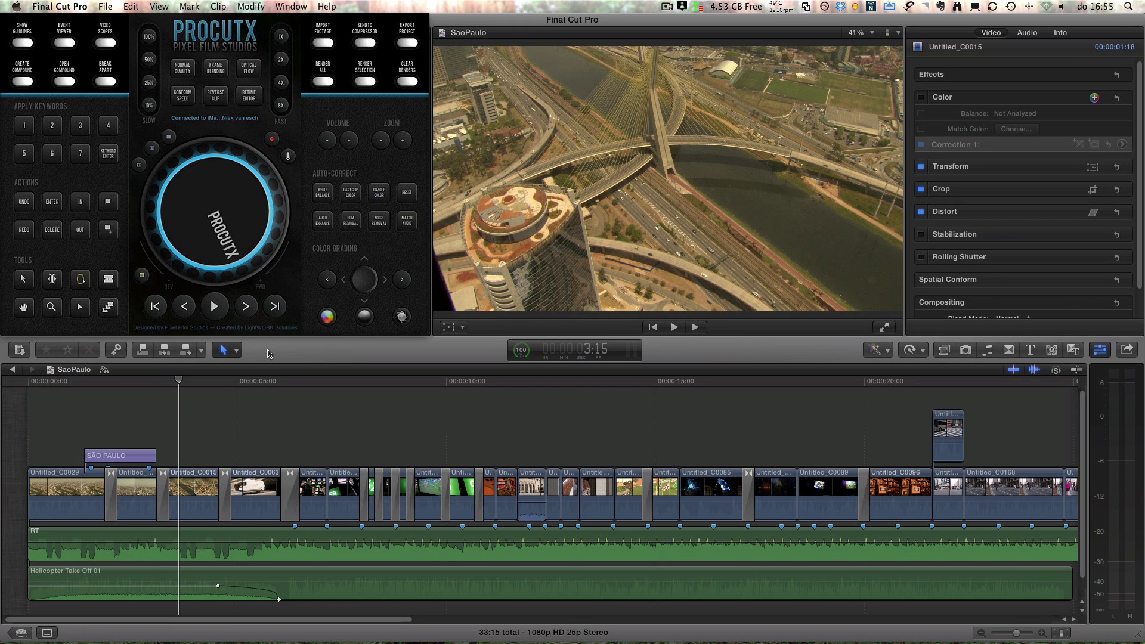
Step: Select the bridge clip Untitled_C0015 and cycle through the editing tools, including the Hand tool
key(c)
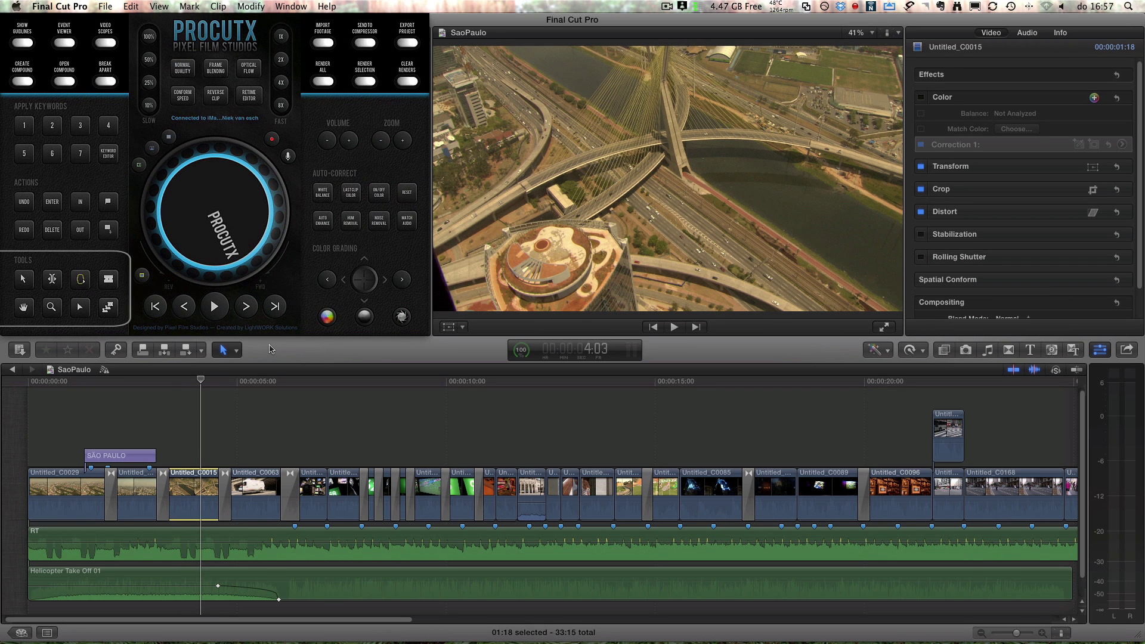
key(p)
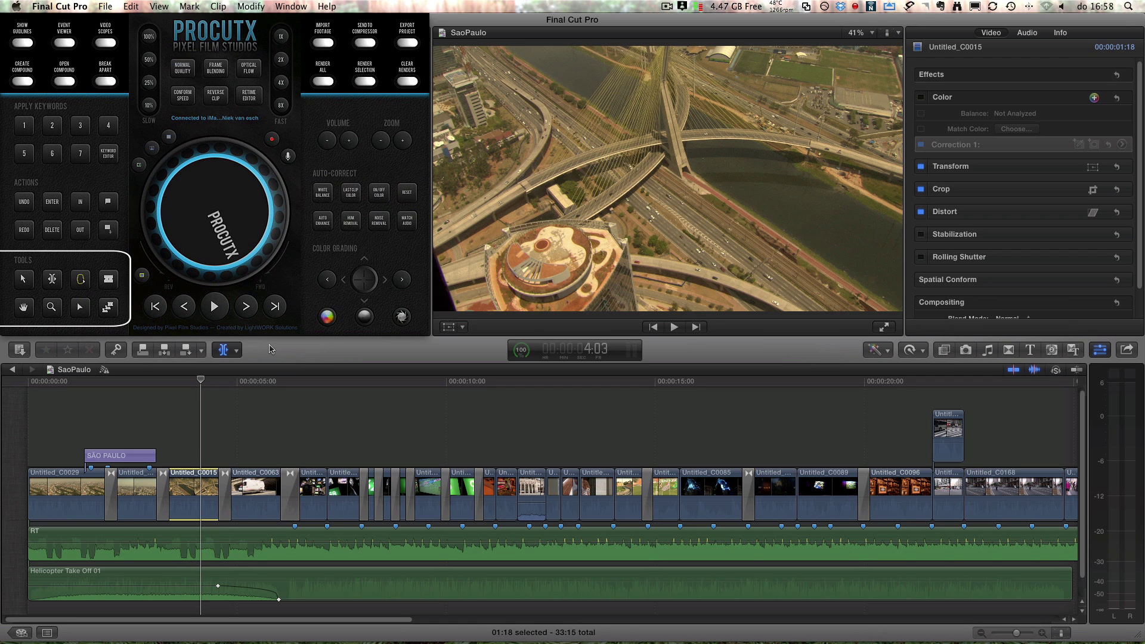
key(h)
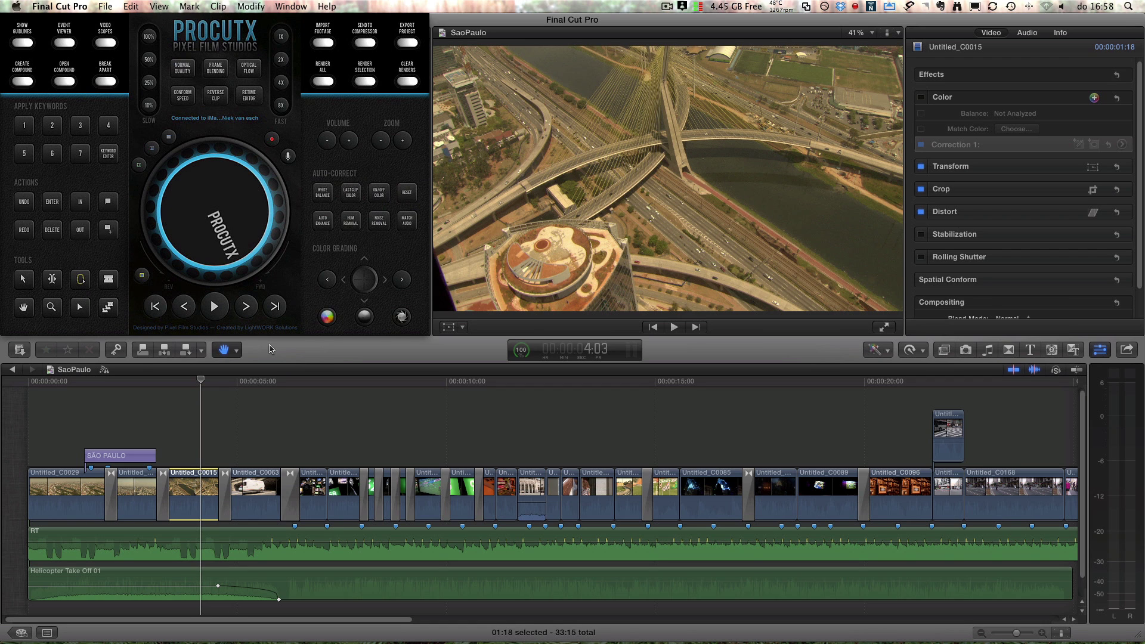
key(a)
Step: Try splitting the selected bridge clip at 4:03 and undo the split
key(super+b)
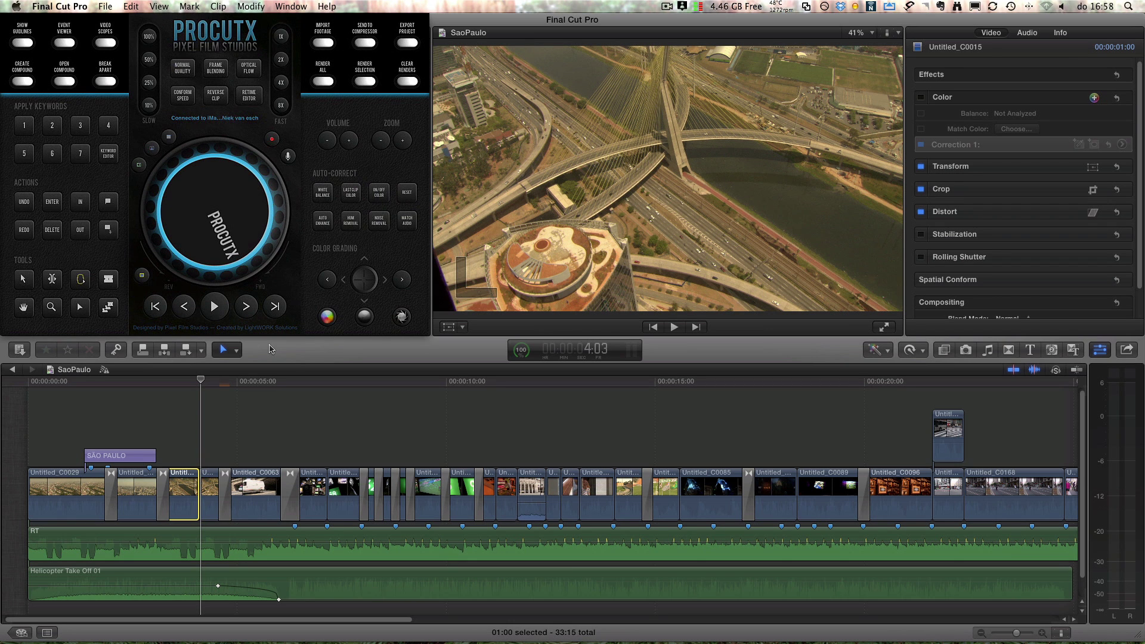
key(super+z)
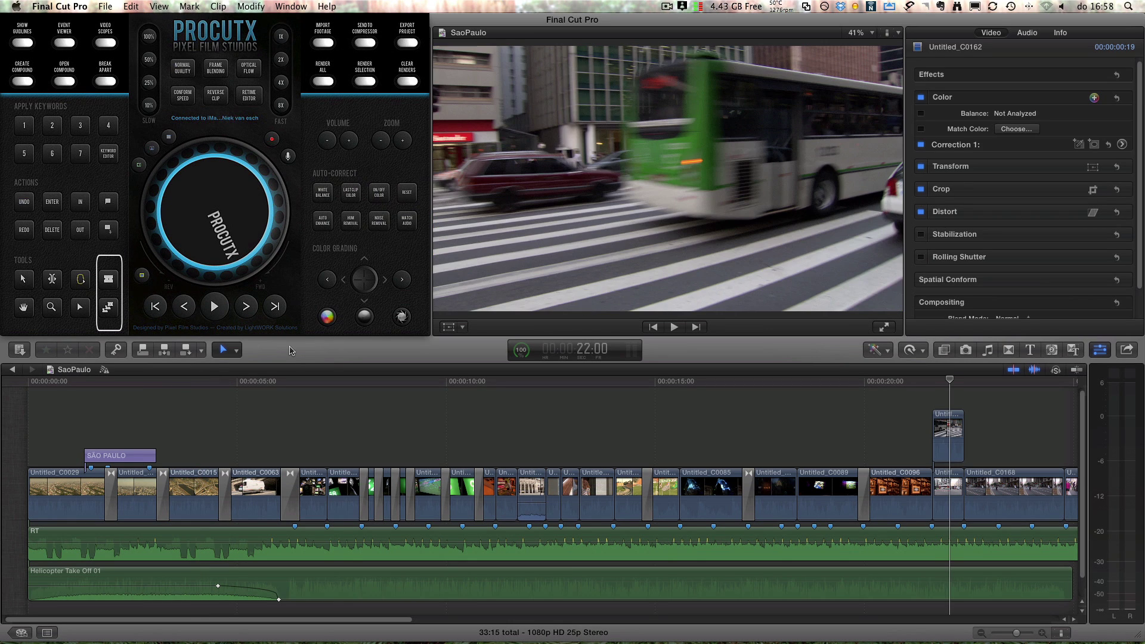
Step: Try splitting all video and audio layers at 22:00, scrub forward to 22:08, and undo the split
key(shift+super+b)
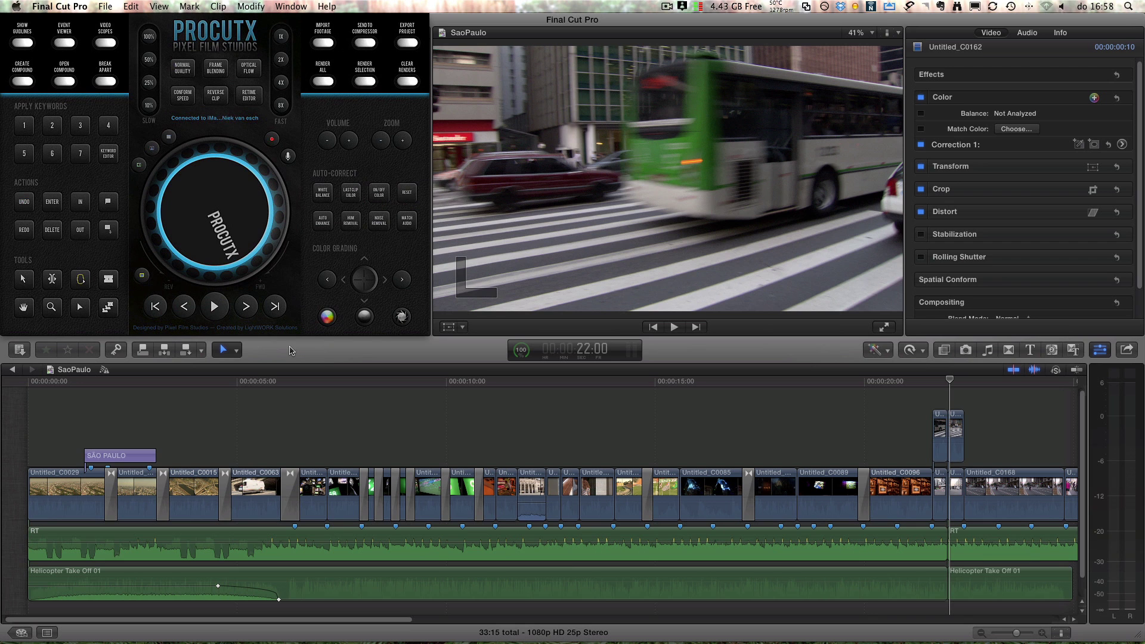
key(Right)
key(Right)
key(Right)
key(Right)
key(Right)
key(Right)
key(Right)
key(Right)
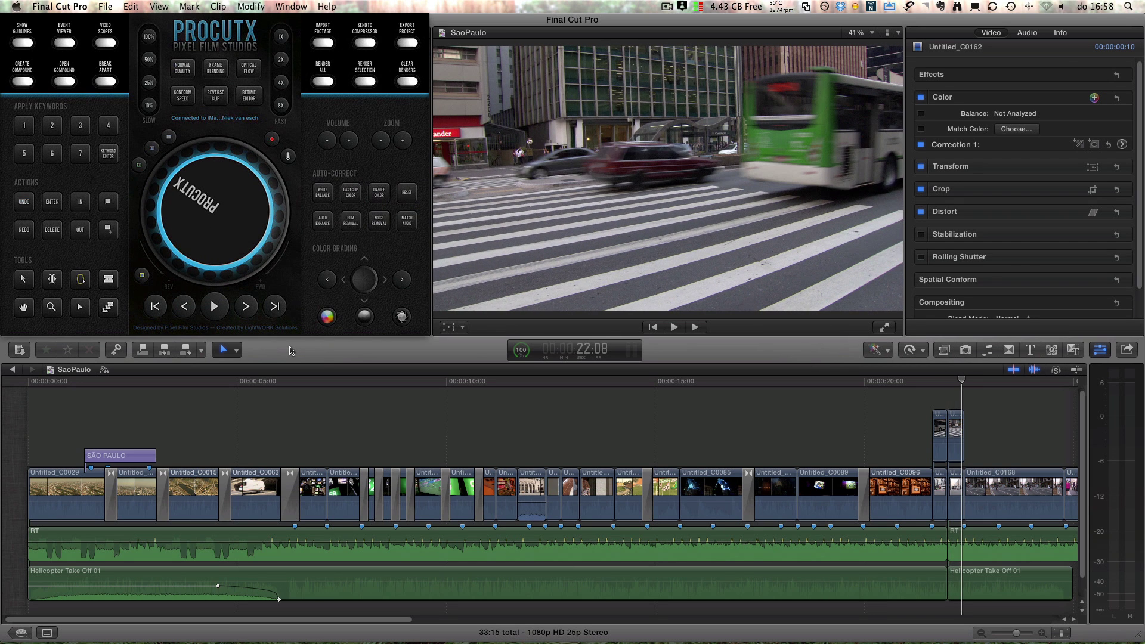
key(space)
key(super+z)
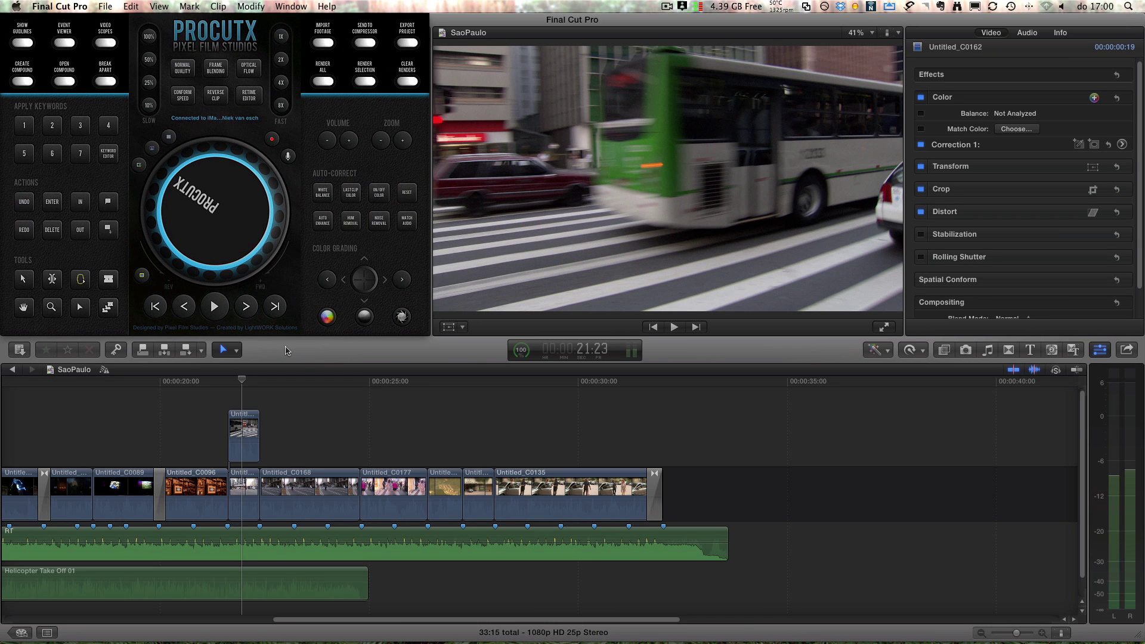
Step: Try connecting a clip at 21:23 and appending Untitled_C0104 to the end of the storyline, undoing each edit
key(q)
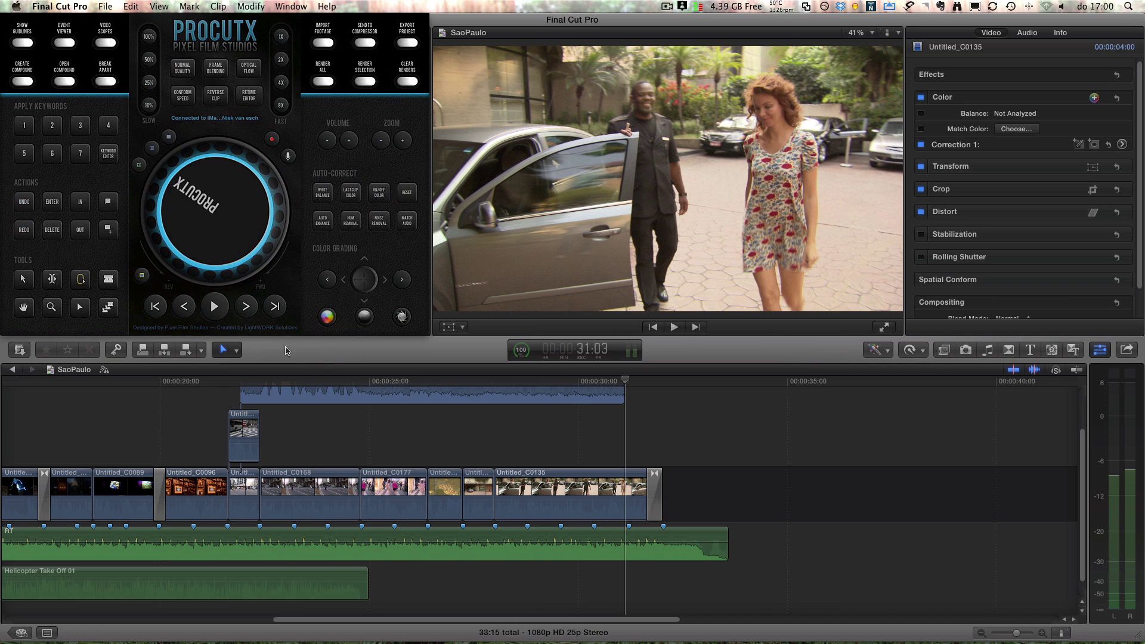
key(super+z)
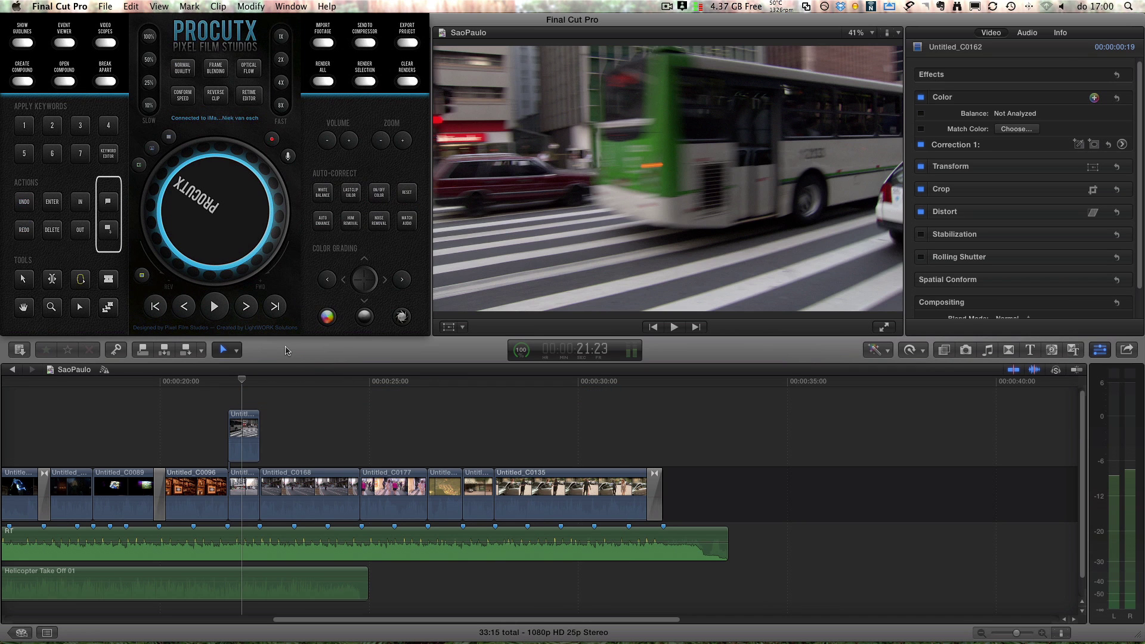
key(e)
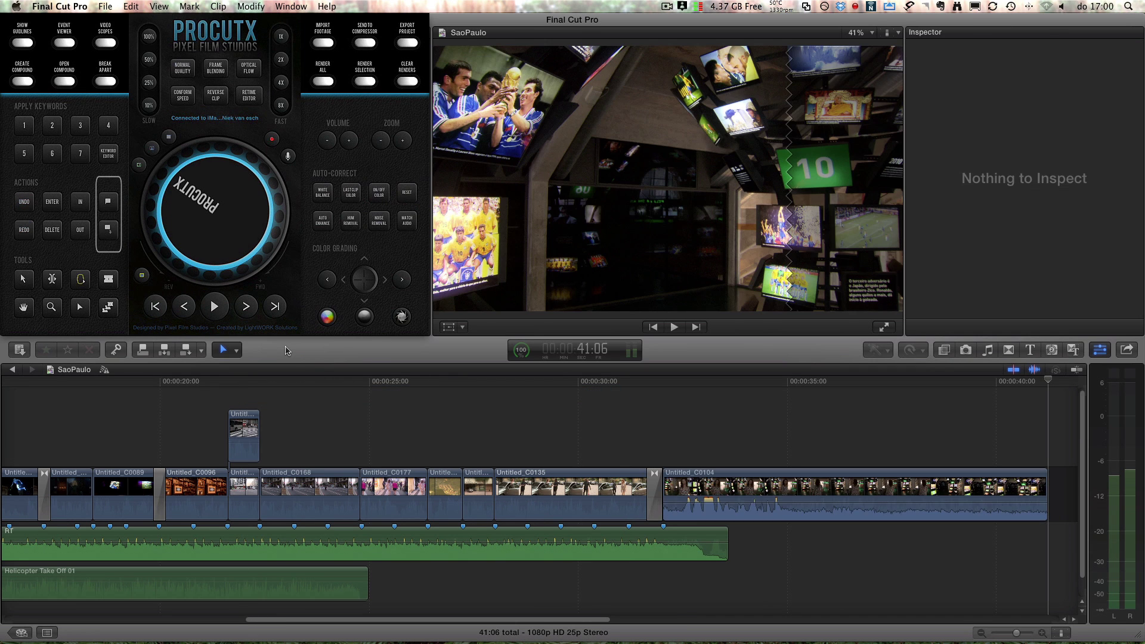
key(super+z)
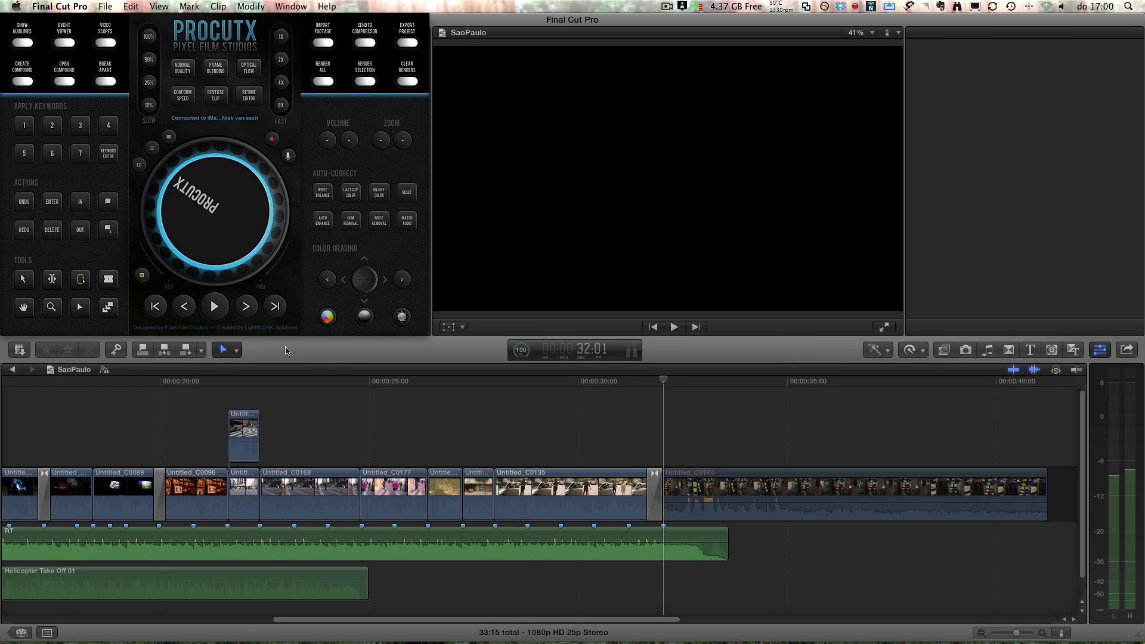
key(super+shift+z)
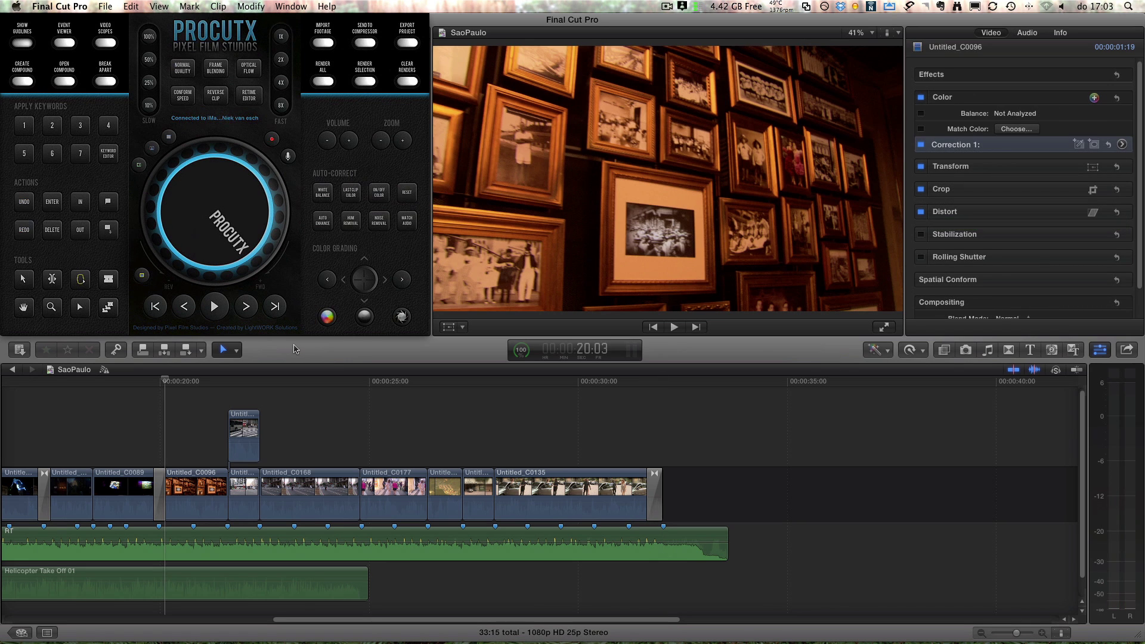
Step: Show and hide the video scopes, and open and cancel the media import window
key(apostrophe)
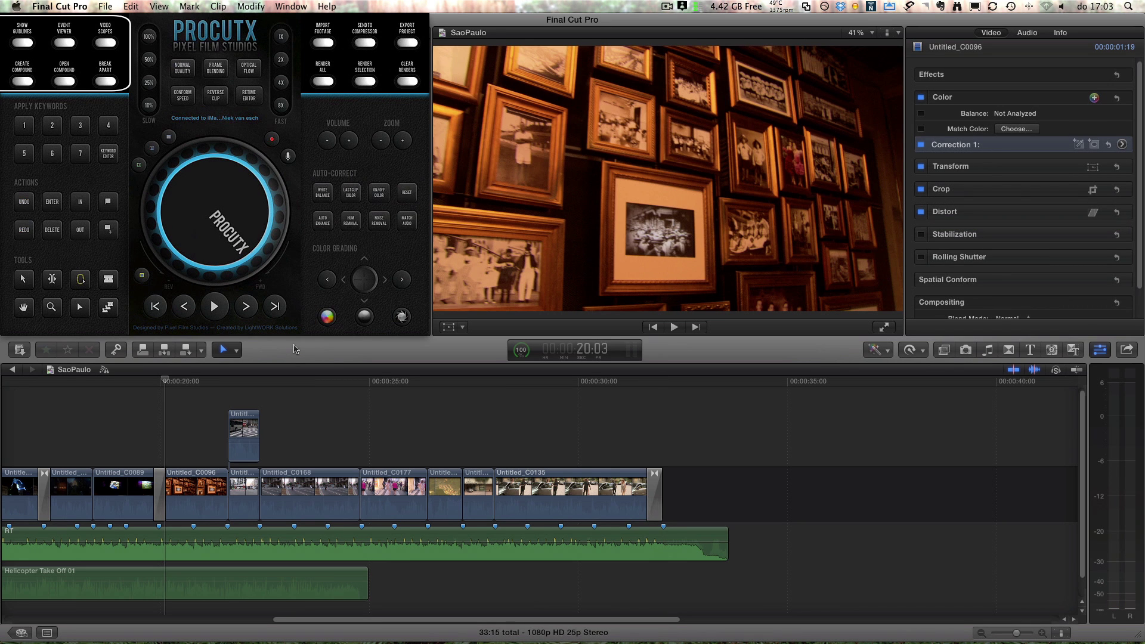
key(super+7)
key(super+7)
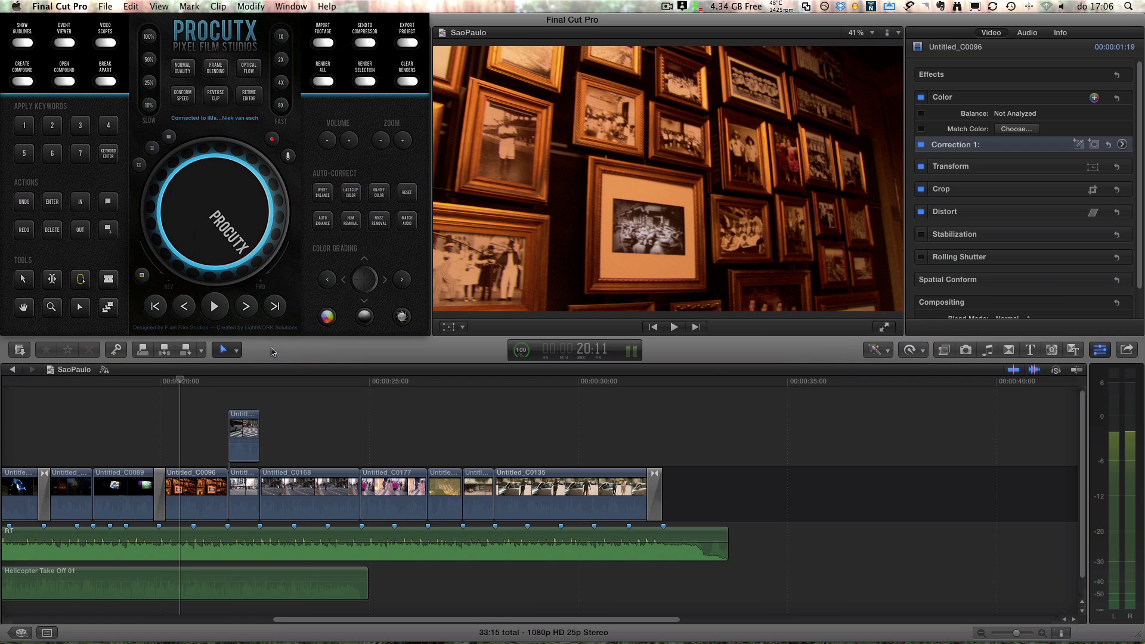
key(super+shift+i)
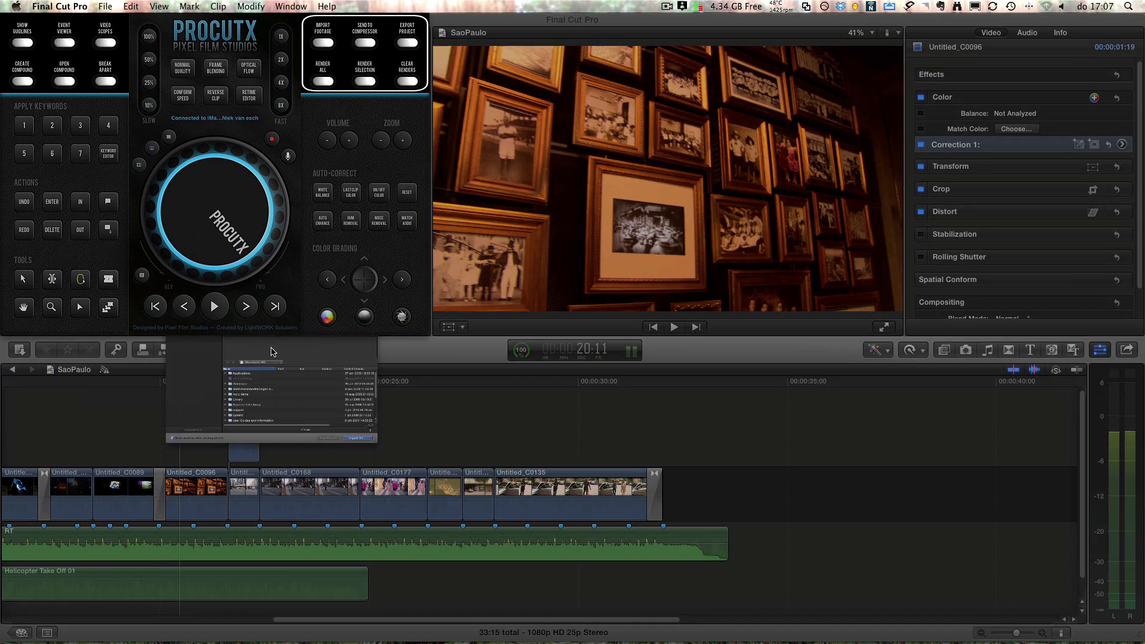
key(Escape)
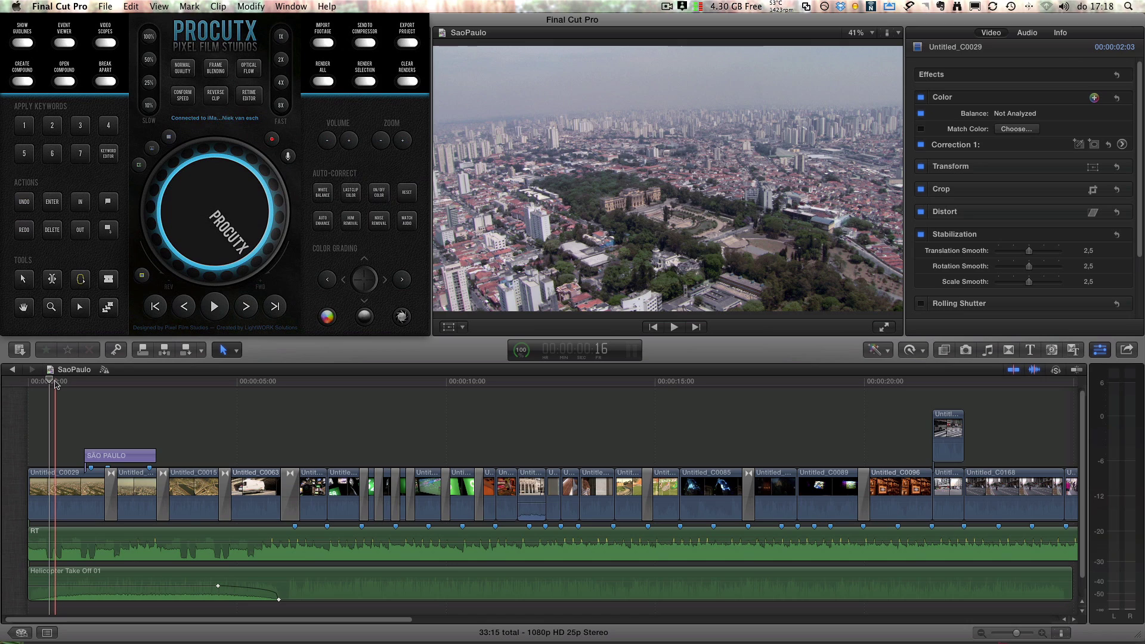
Step: Play the timeline from frame 16 while zooming the timeline in and back out
key(space)
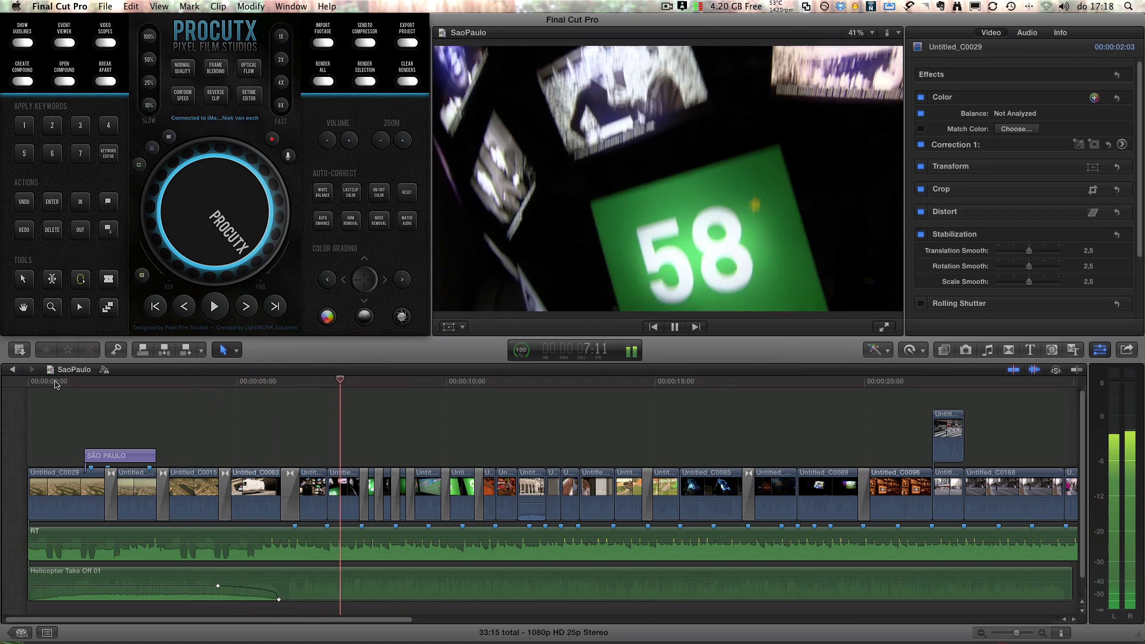
key(super+equal)
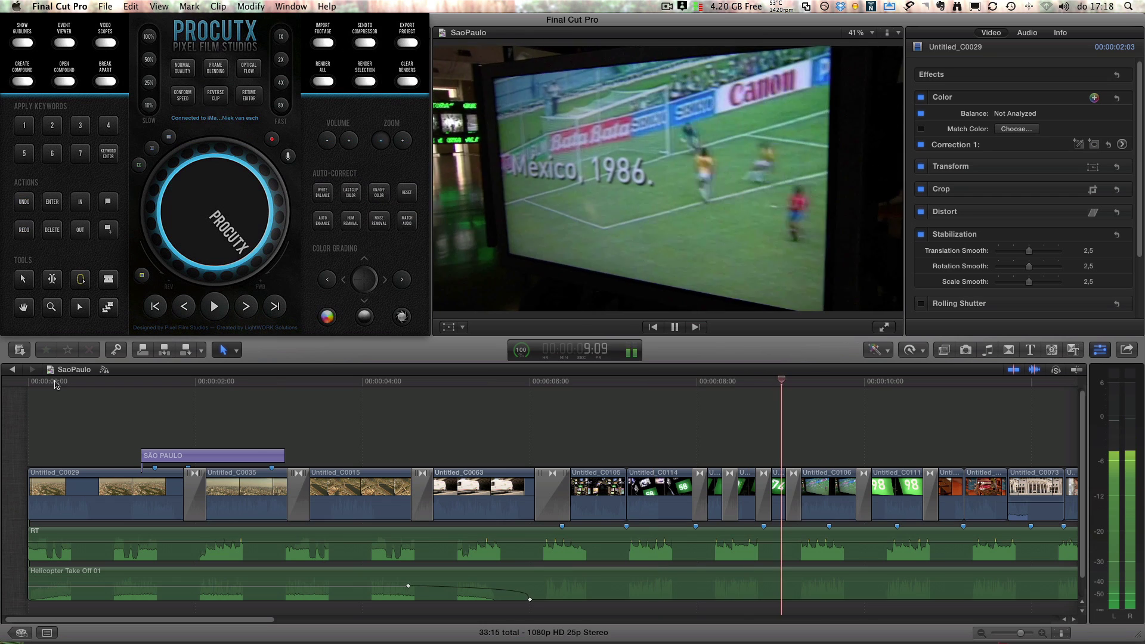
key(super+minus)
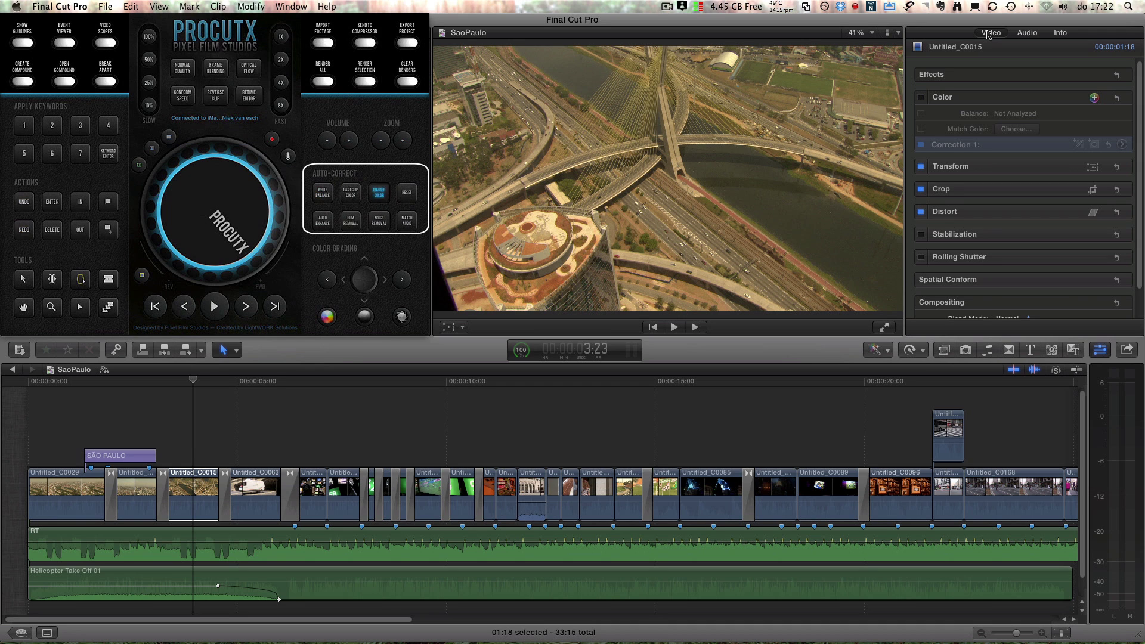
Step: Enable color on the bridge clip Untitled_C0015 and apply automatic color balance, comparing it on and off
key(super+alt+b)
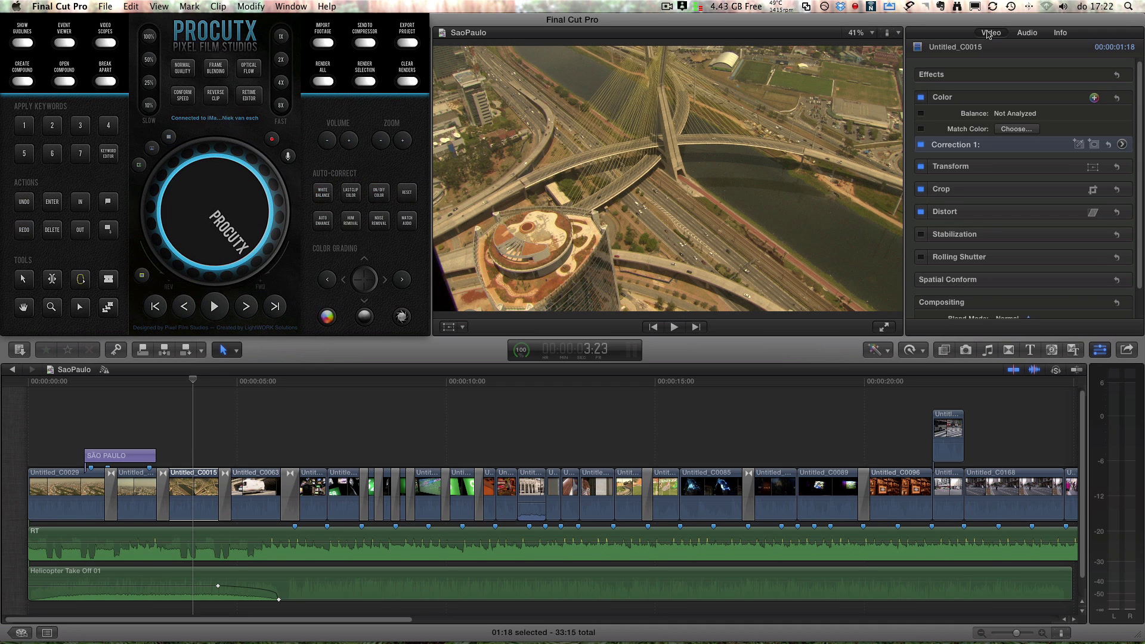
key(super+alt+b)
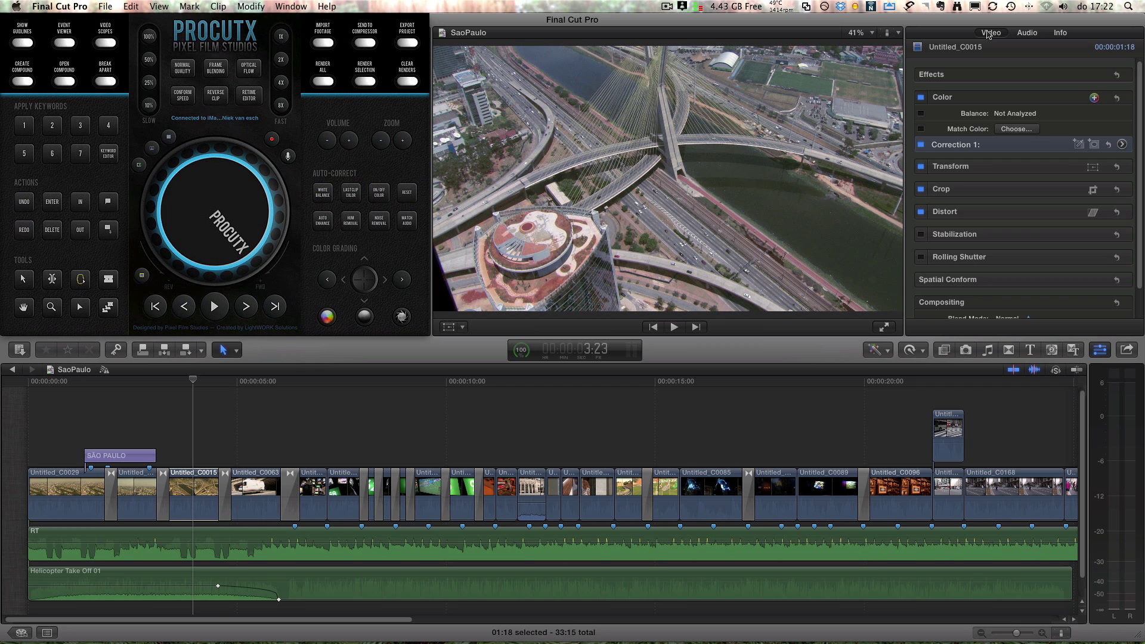
key(super+alt+b)
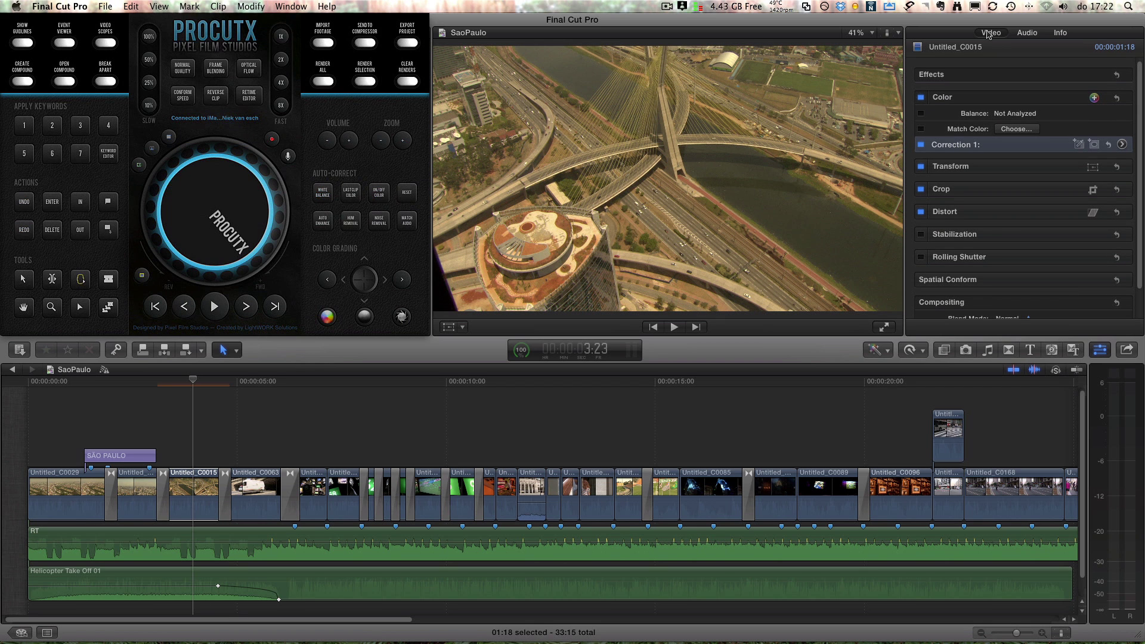
key(super+alt+b)
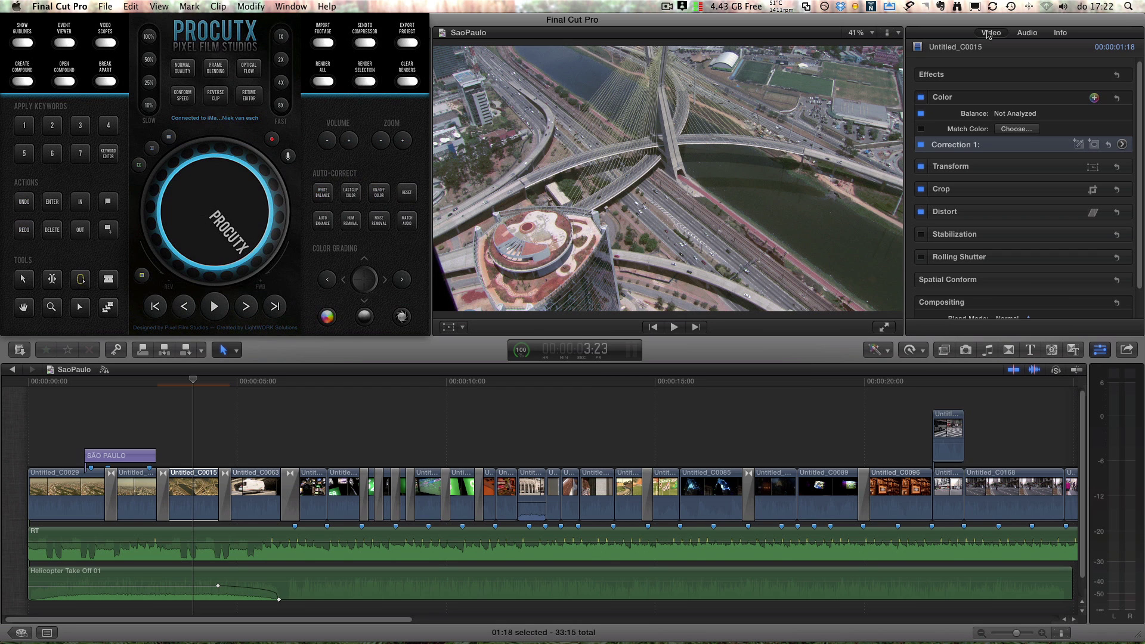
Step: Show the audio settings of Untitled_C0015 and auto-enhance the clip's audio
click(1023, 34)
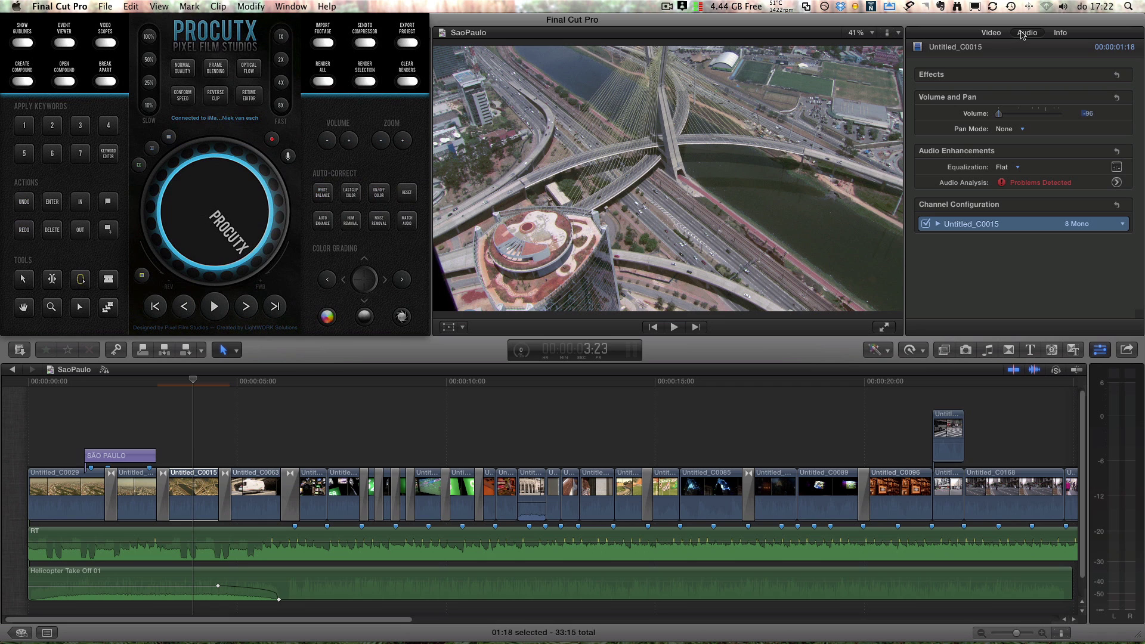
key(super+alt+a)
key(super+8)
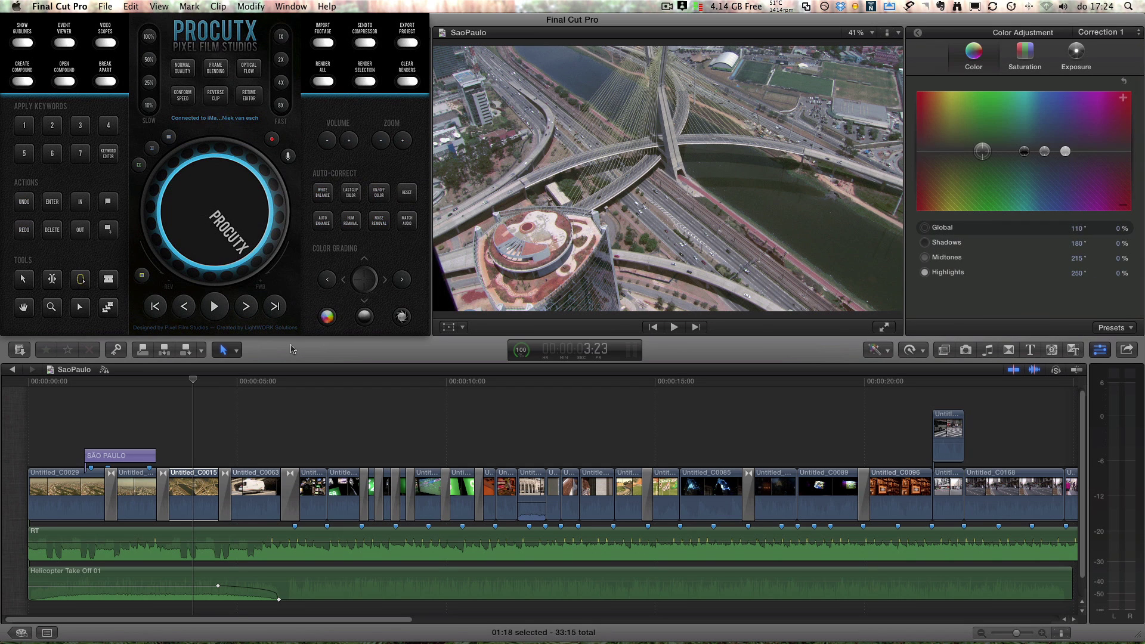
Step: Show the exposure and color corrections of Untitled_C0015, and nudge the shadows color control two increments up and two to the left
key(ctrl+super+e)
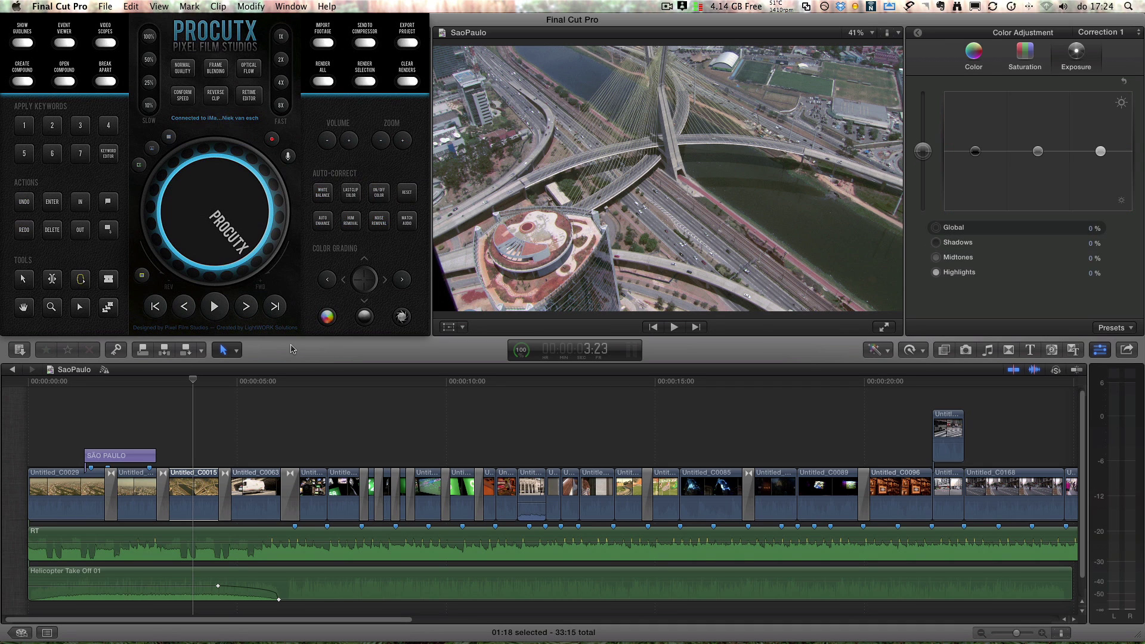
key(ctrl+super+c)
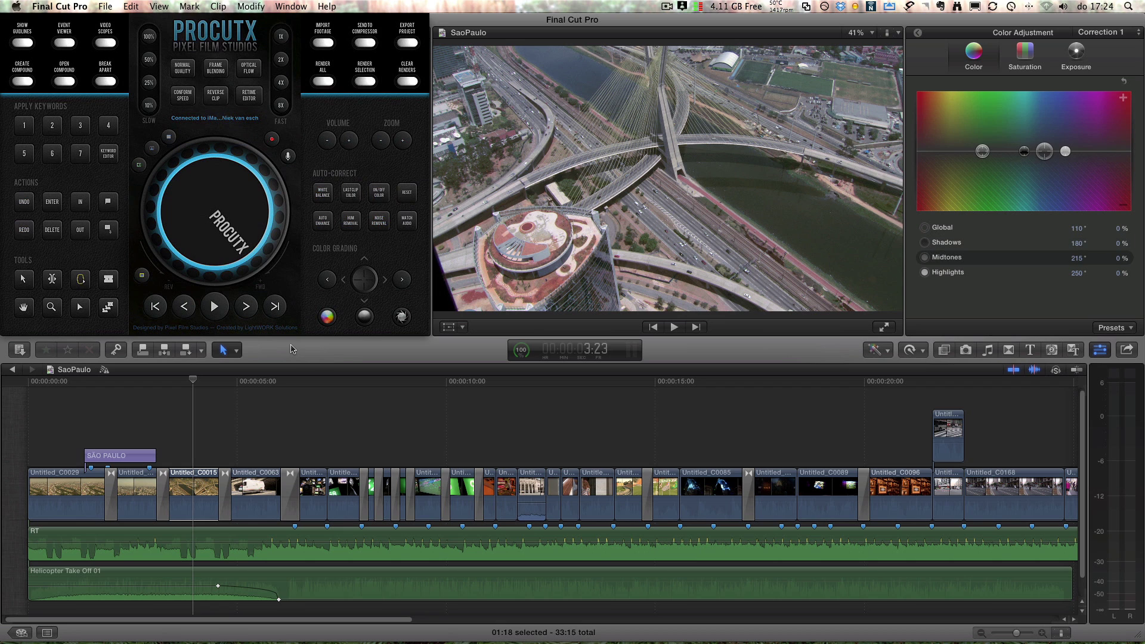
key(shift+Tab)
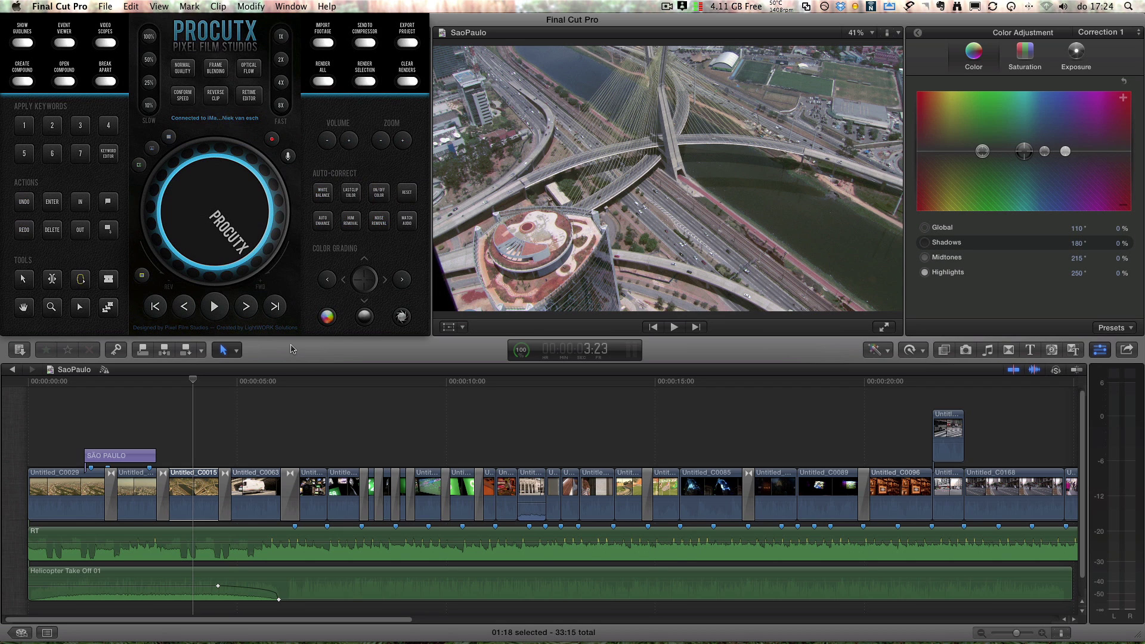
key(Up)
key(Up)
key(Left)
key(Left)
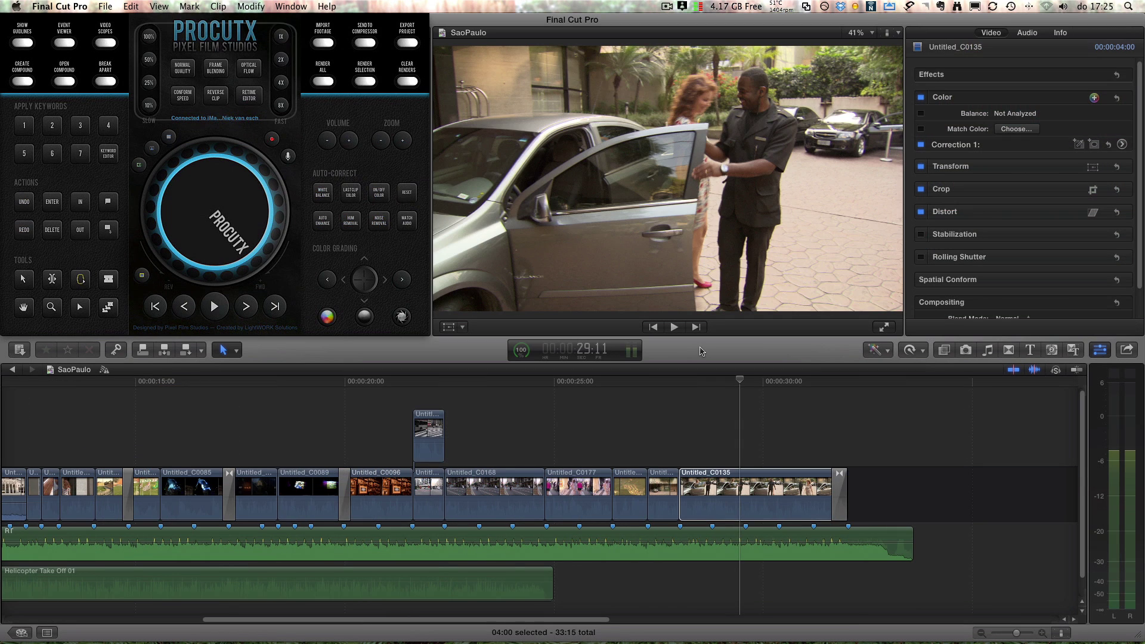
Step: Show the retiming editor of Untitled_C0135, try 200% and 400% speed, and reset the clip to normal 100% speed
key(super+r)
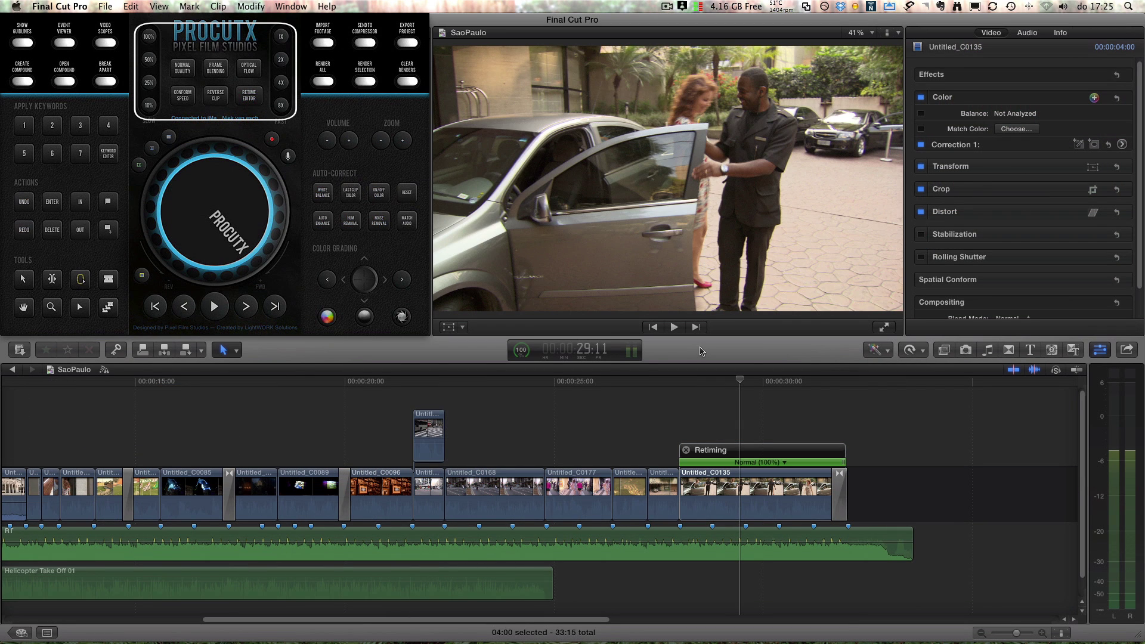
key(ctrl+alt+2)
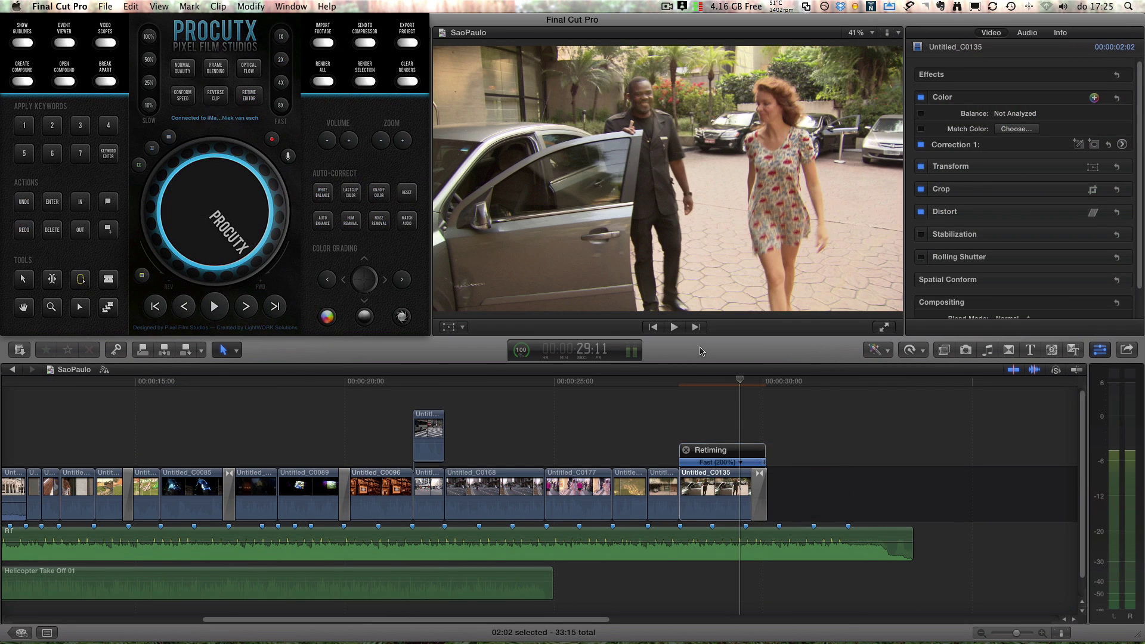
key(ctrl+alt+4)
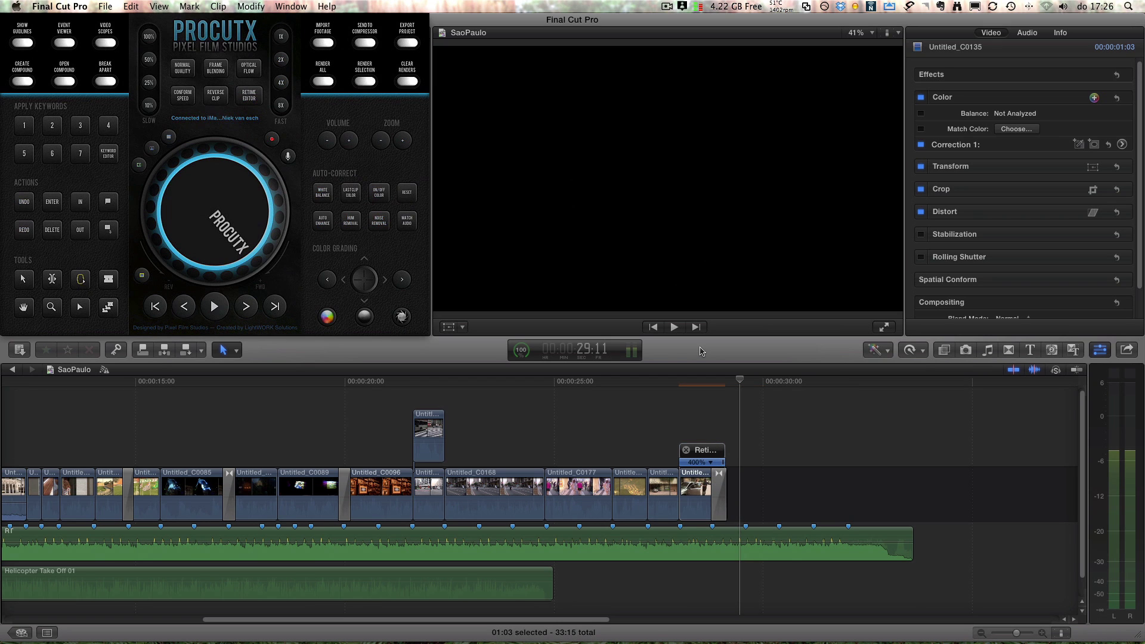
key(shift+n)
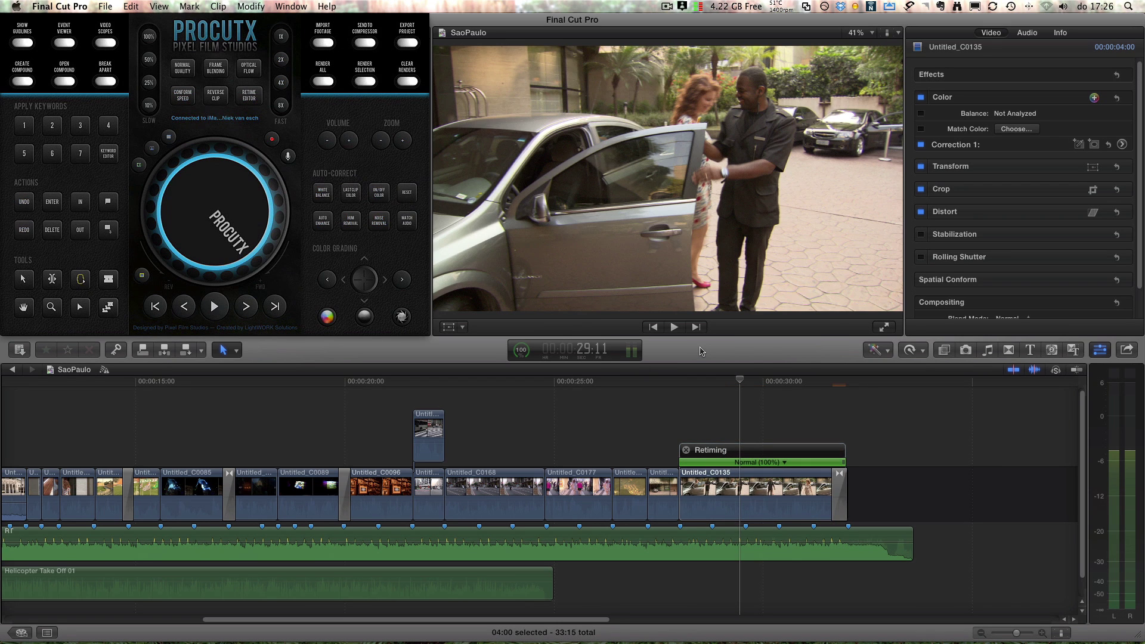
Step: Try 50% slow motion on Untitled_C0135 and undo it, and reverse the clip and restore its forward direction
key(ctrl+alt+5)
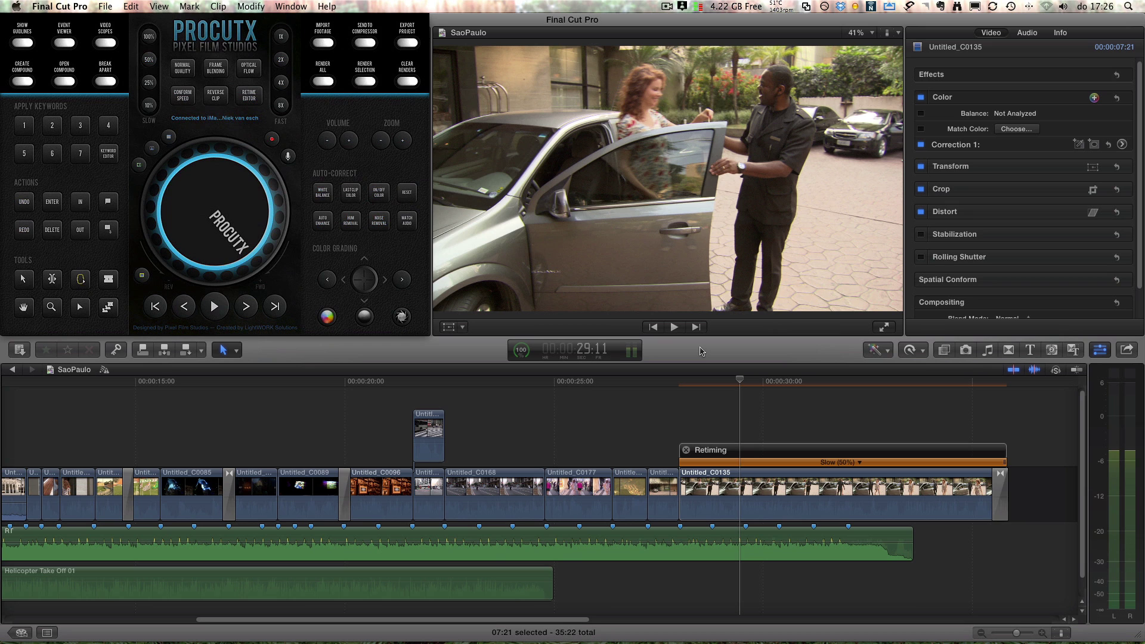
key(super+z)
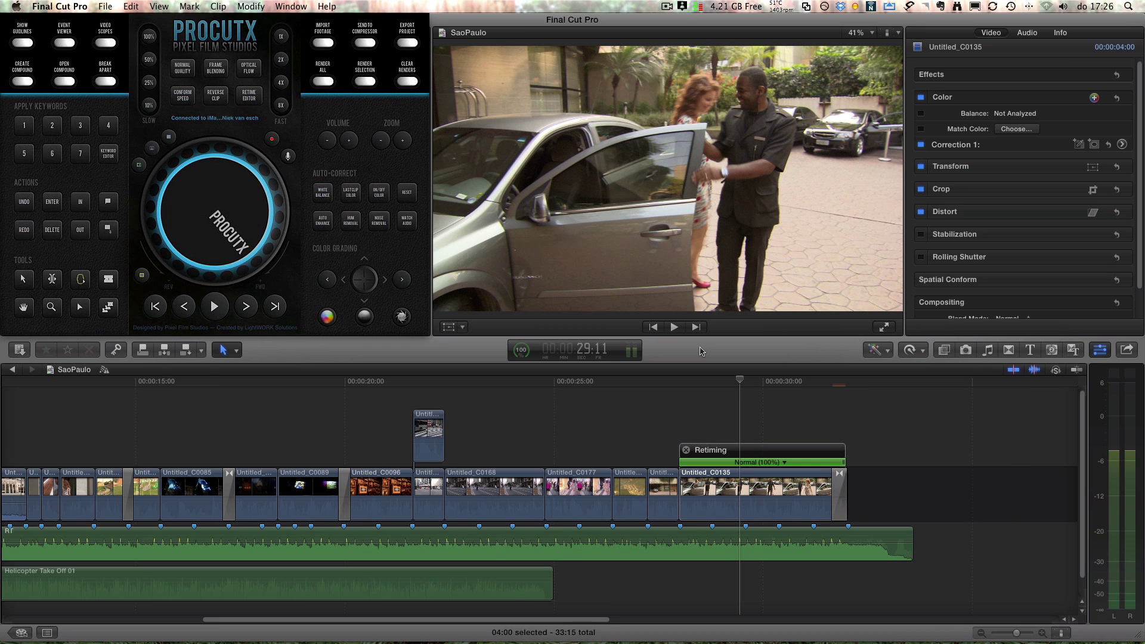
key(shift+r)
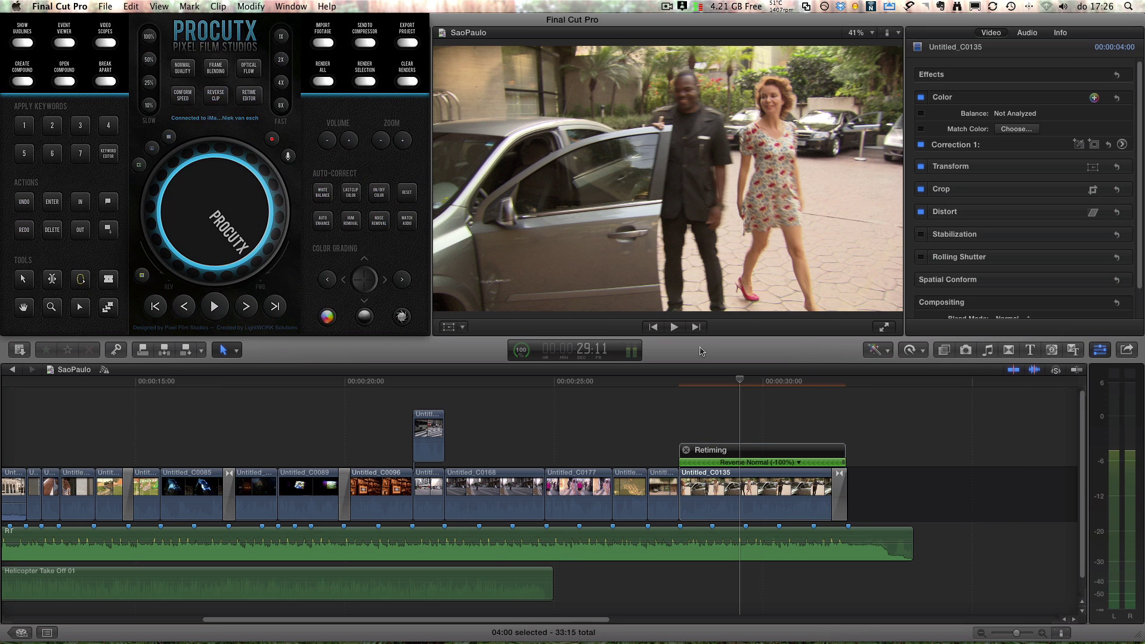
key(shift+r)
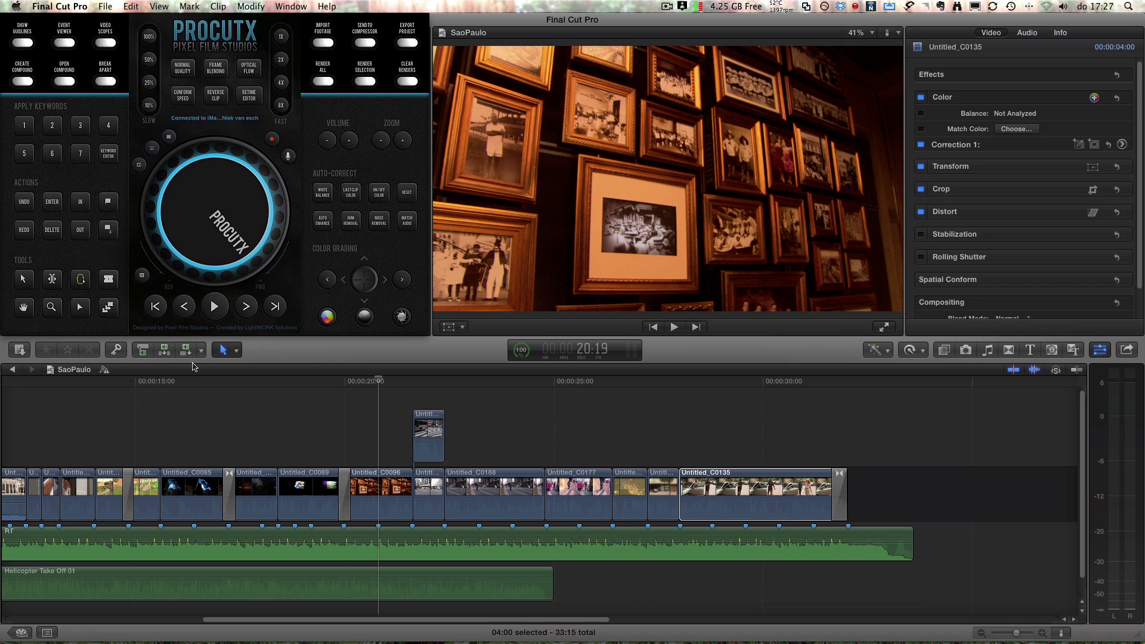
Step: Set source edits to include both video and audio
key(shift+1)
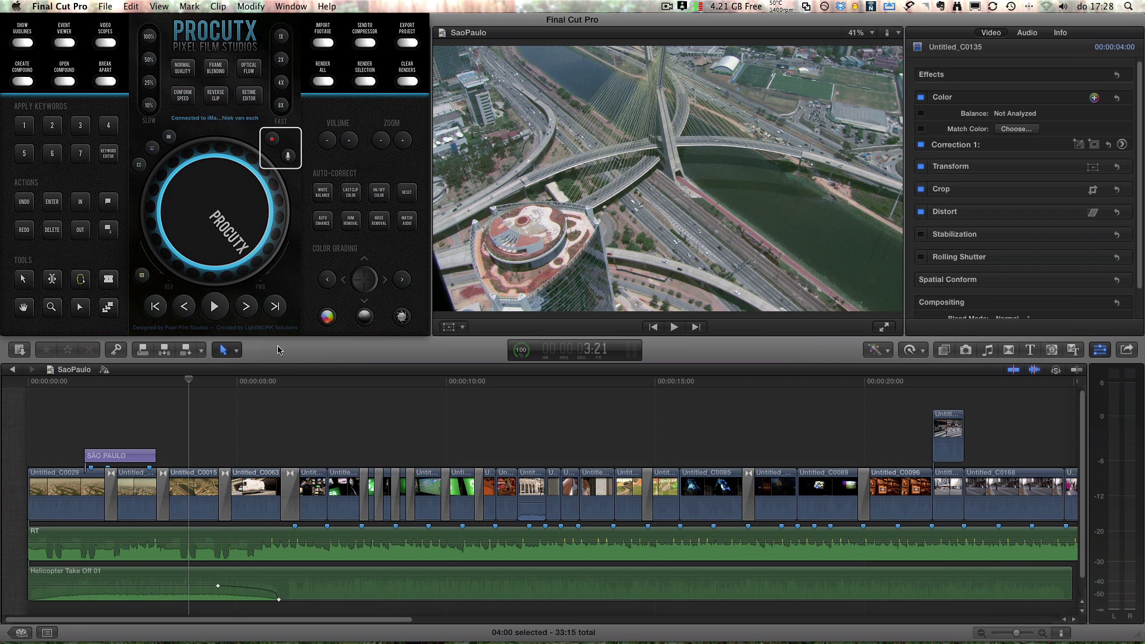
Step: Record a voiceover from the built-in microphone into the timeline, starting at 3:21, and bring the recorded clip into view
key(alt+super+8)
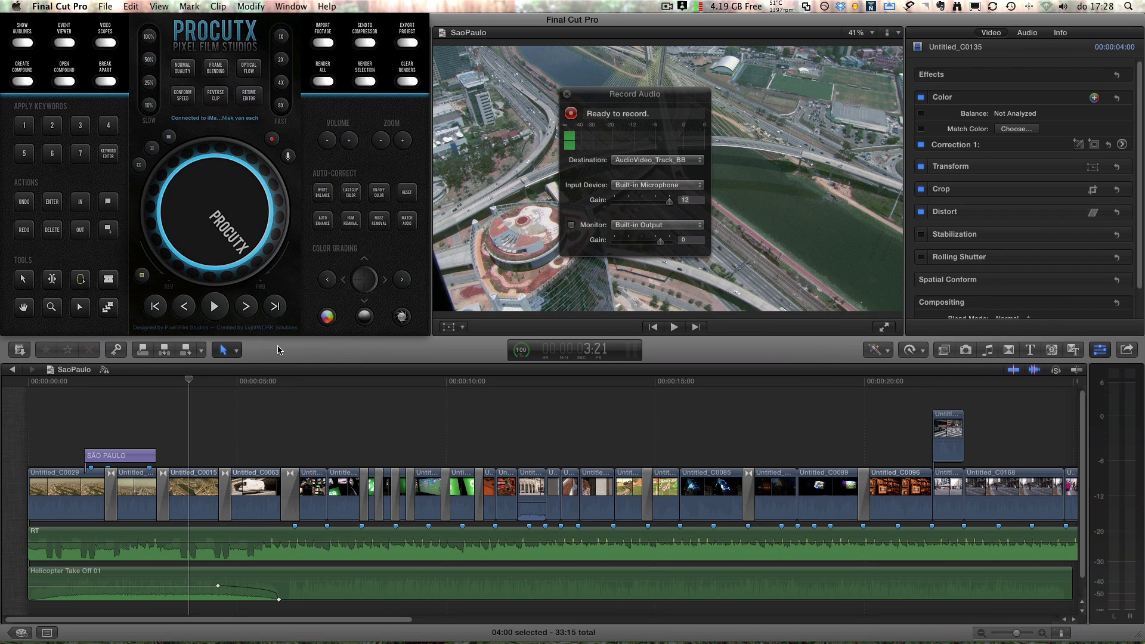
key(shift+alt+a)
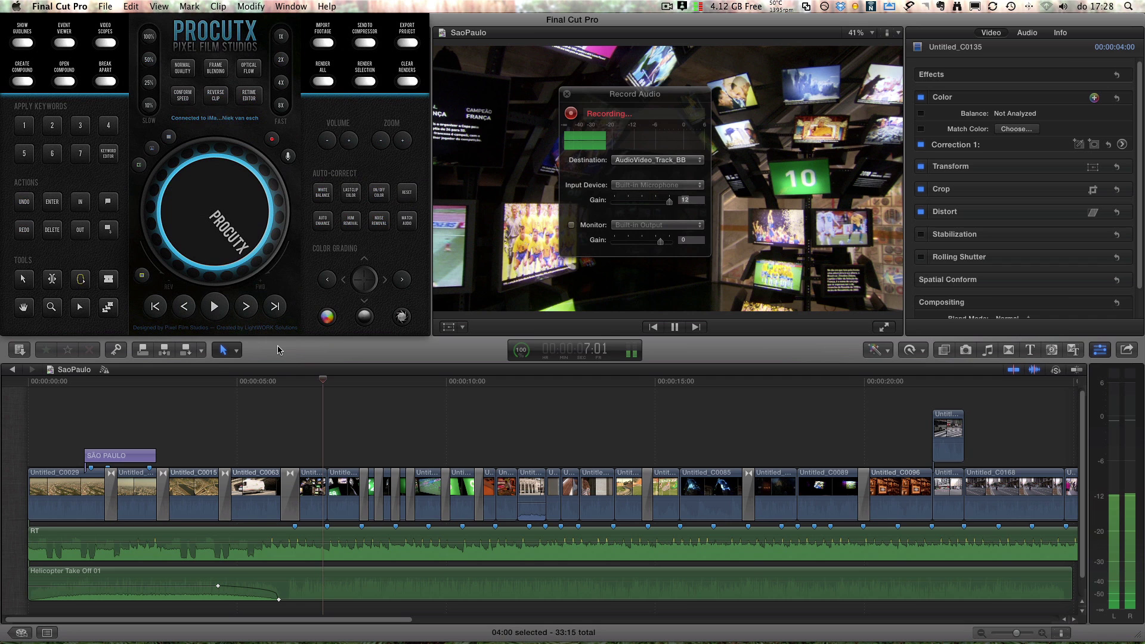
key(space)
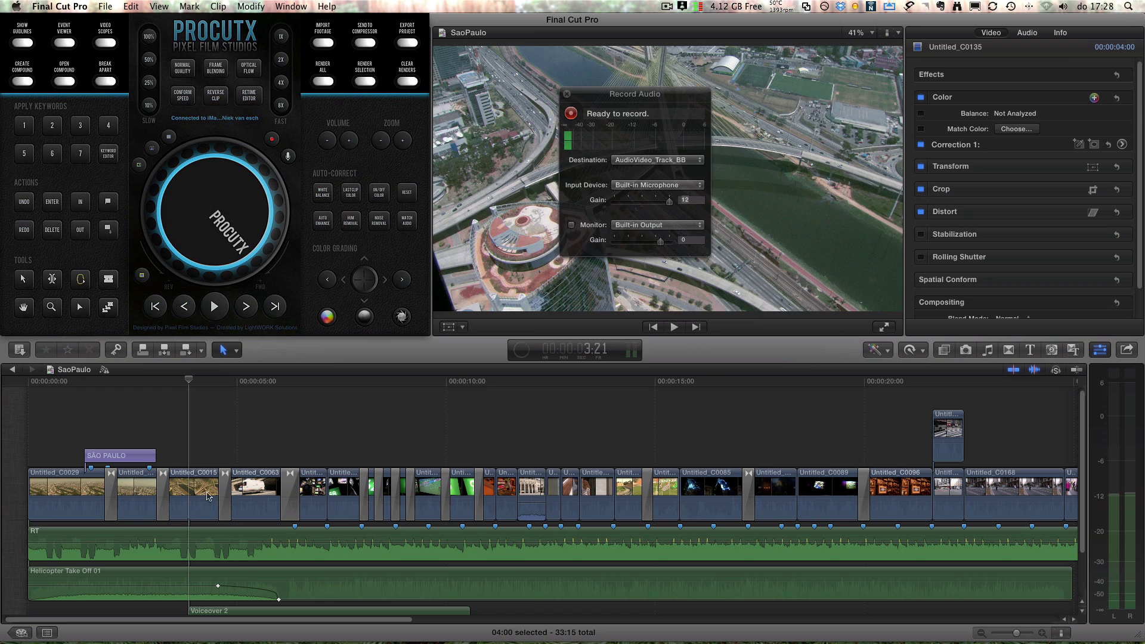
scroll(190, 541, down, 4)
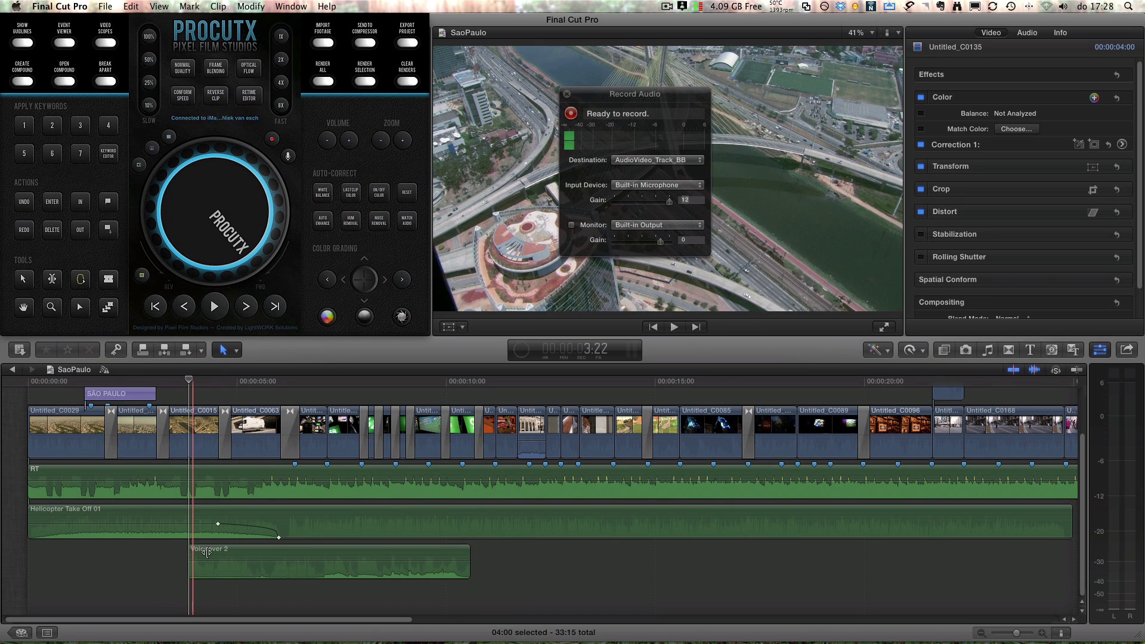